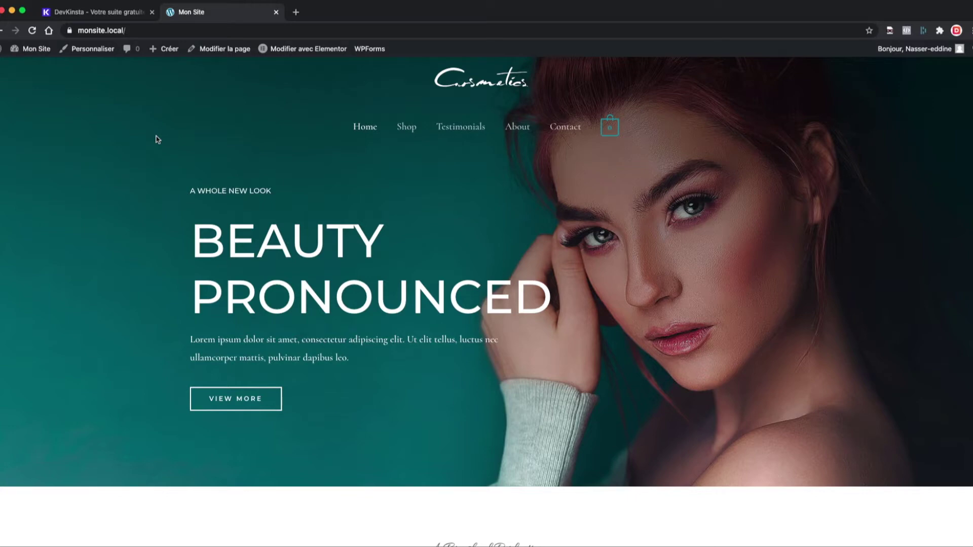
Look over the home page, then open the site's Contact page and examine its sections down to the footer
{"action": "scroll", "coordinate": [157, 139], "scroll_direction": "down", "scroll_amount": 10}
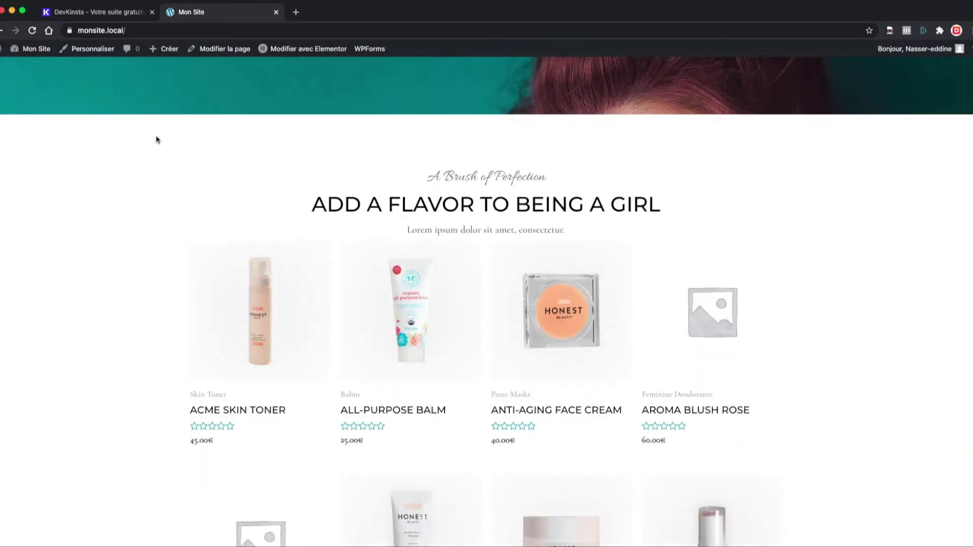
{"action": "scroll", "coordinate": [162, 172], "scroll_direction": "up", "scroll_amount": 10}
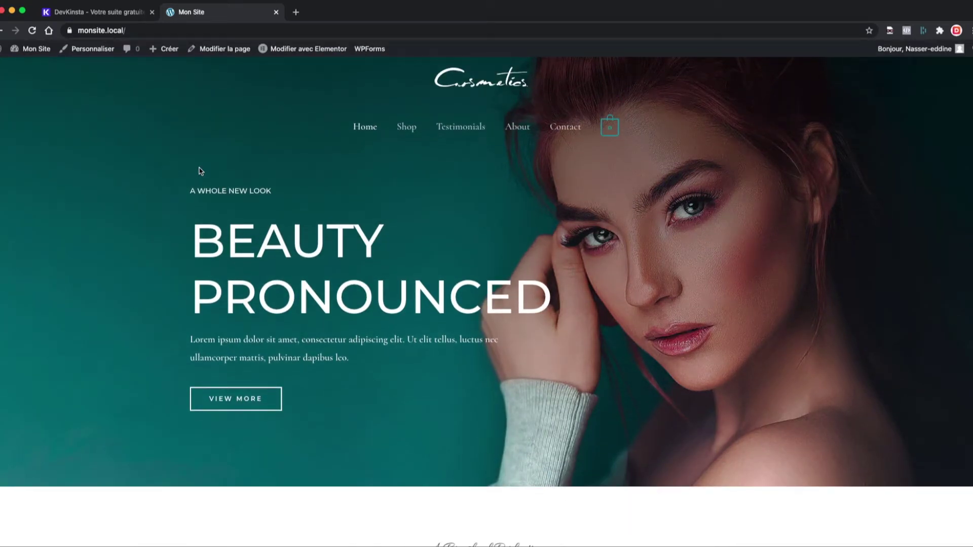
{"action": "left_click", "coordinate": [561, 136]}
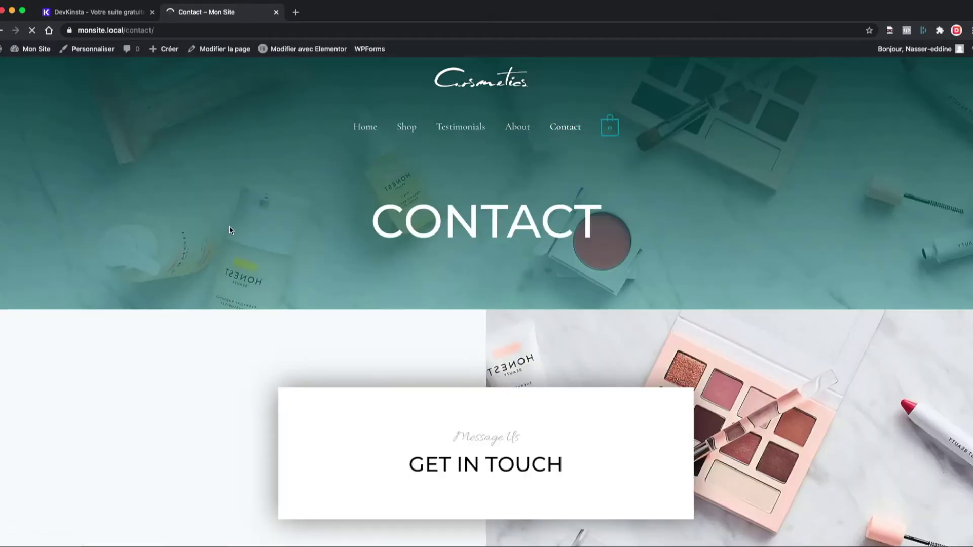
{"action": "scroll", "coordinate": [229, 229], "scroll_direction": "down", "scroll_amount": 3}
{"action": "scroll", "coordinate": [229, 226], "scroll_direction": "down", "scroll_amount": 10}
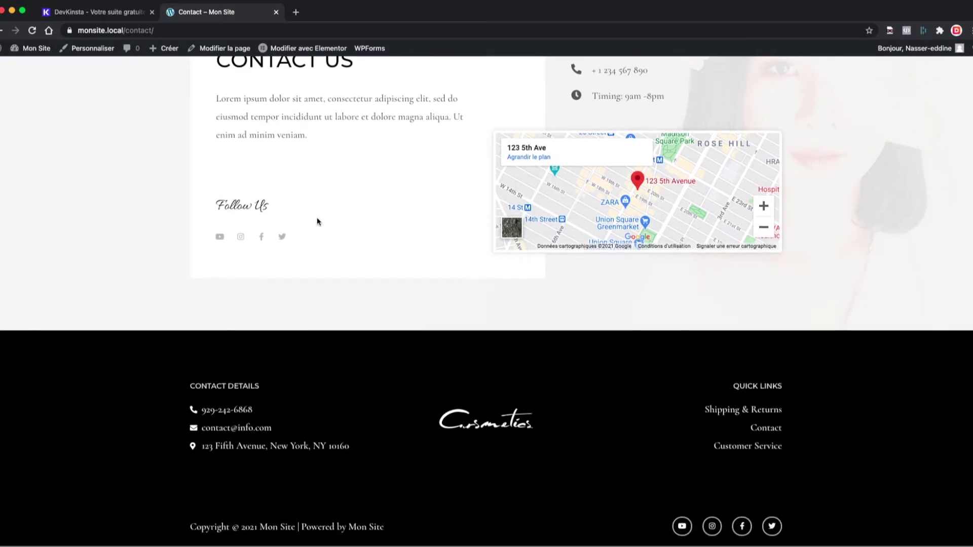
{"action": "scroll", "coordinate": [318, 221], "scroll_direction": "up", "scroll_amount": 4}
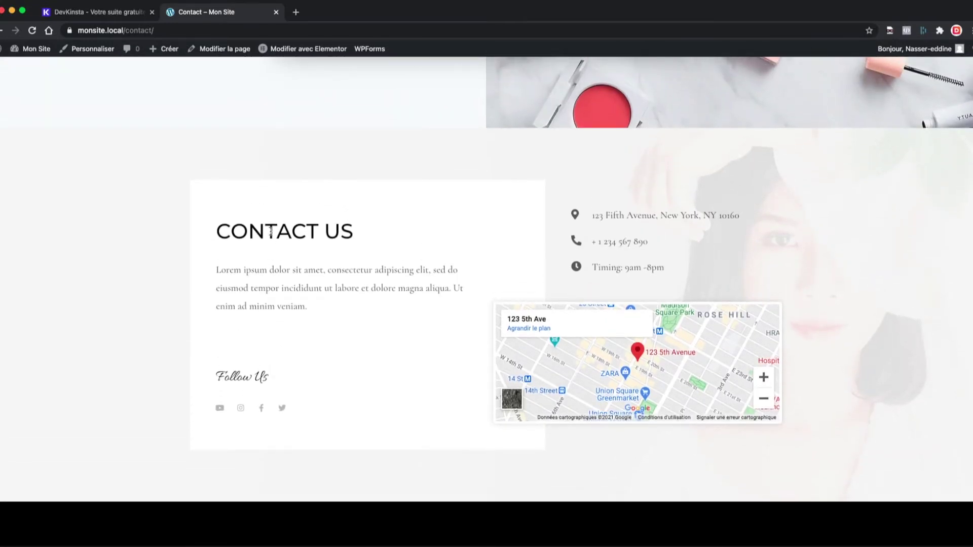
{"action": "scroll", "coordinate": [269, 229], "scroll_direction": "up", "scroll_amount": 1}
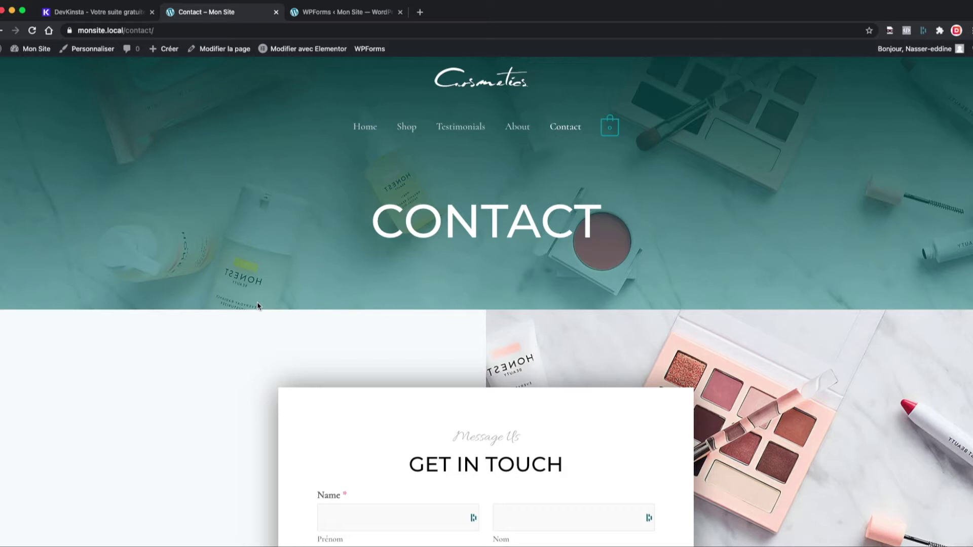
Examine the form under Get in Touch and highlight the Contact Form's shortcode [wpforms id="16"] in the WPForms overview
{"action": "scroll", "coordinate": [257, 302], "scroll_direction": "down", "scroll_amount": 4}
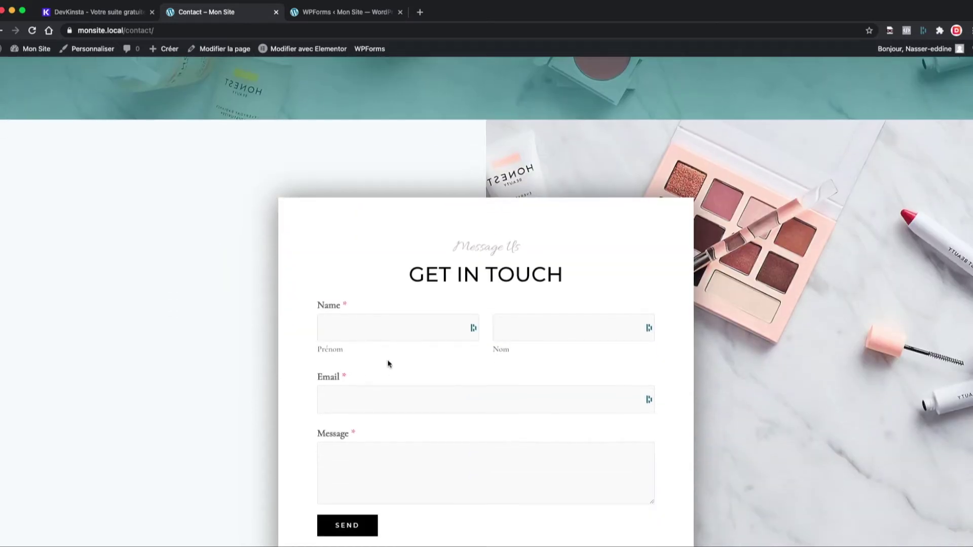
{"action": "scroll", "coordinate": [244, 240], "scroll_direction": "down", "scroll_amount": 1}
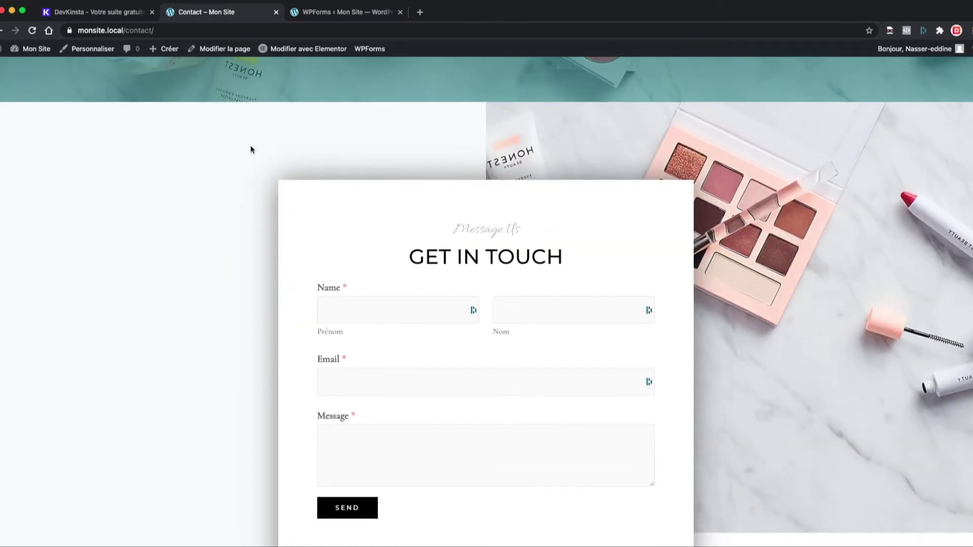
{"action": "left_click", "coordinate": [343, 15]}
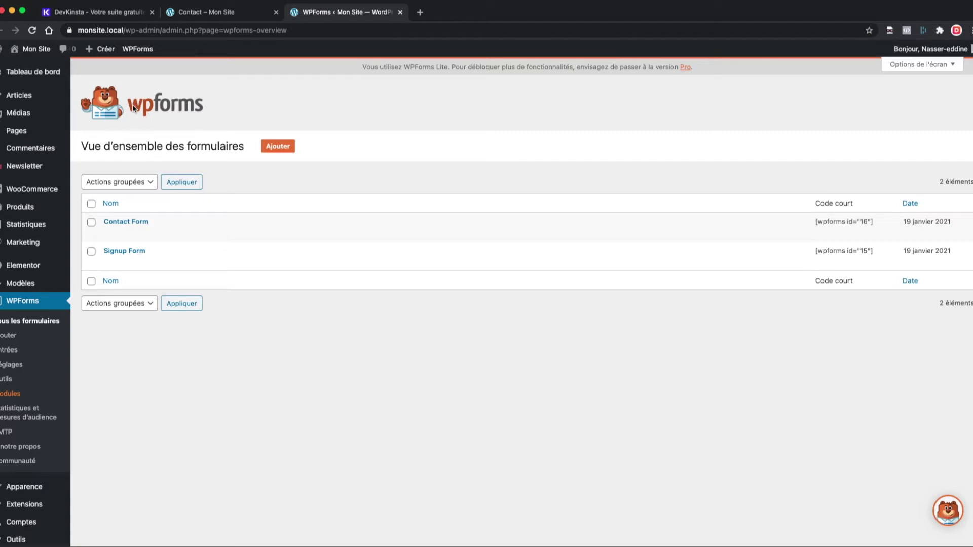
{"action": "left_click_drag", "start_coordinate": [874, 222], "coordinate": [812, 228]}
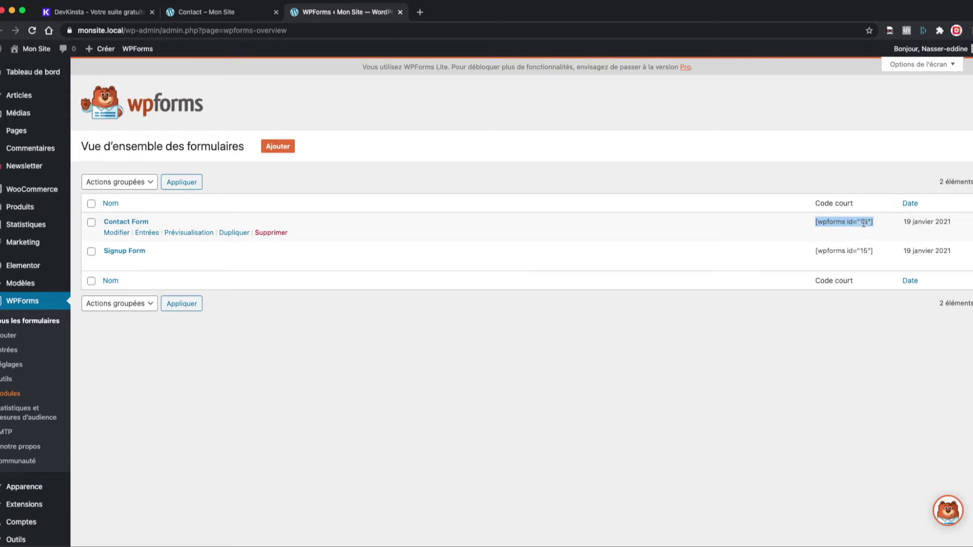
Fill in the Contact page form with the sender's full name, e-mail and the message "Test d'envoi", and send it
{"action": "left_click", "coordinate": [205, 14]}
{"action": "scroll", "coordinate": [251, 254], "scroll_direction": "down", "scroll_amount": 3}
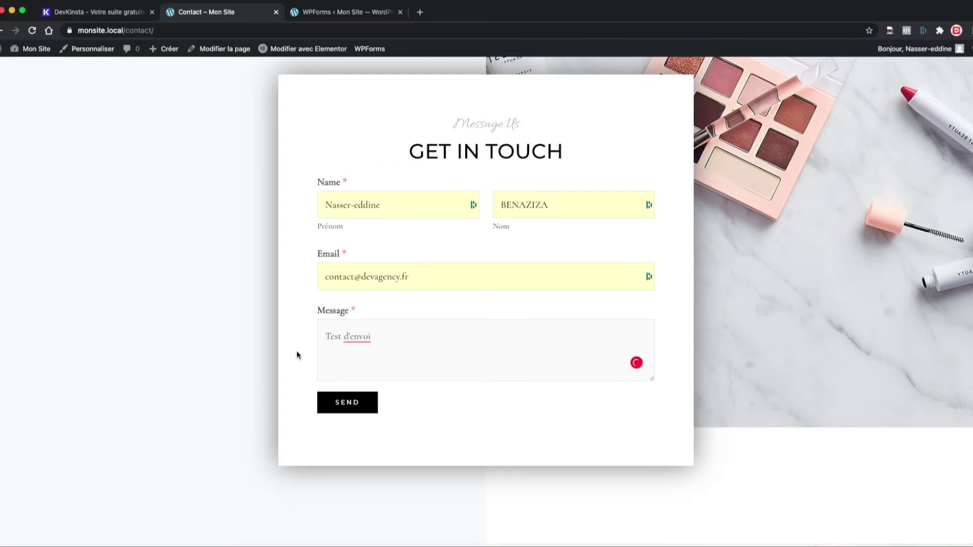
{"action": "left_click", "coordinate": [327, 402]}
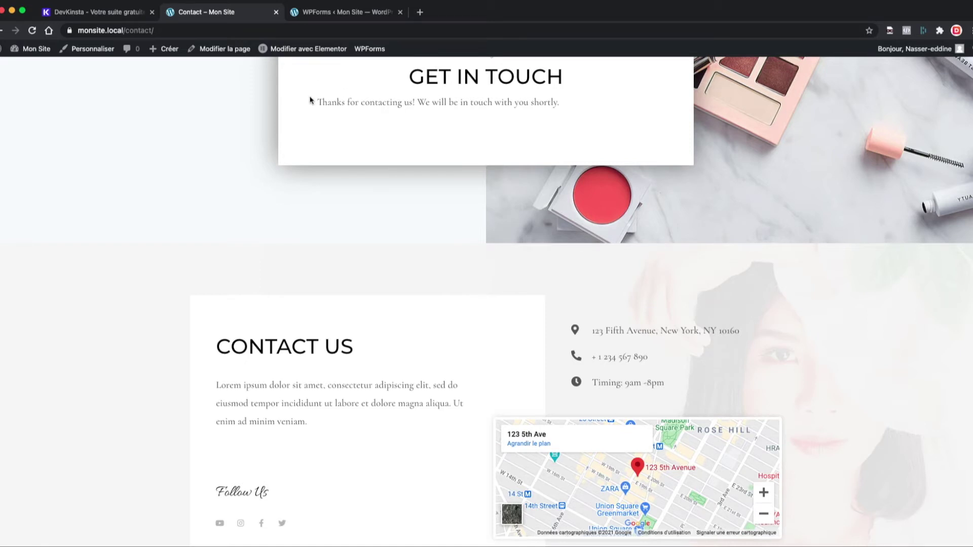
Switch to DevKinsta, open the "New Entry: Simple Contact Form" email in the monsite inbox, and try its HTML view
{"action": "key", "text": "super+Tab"}
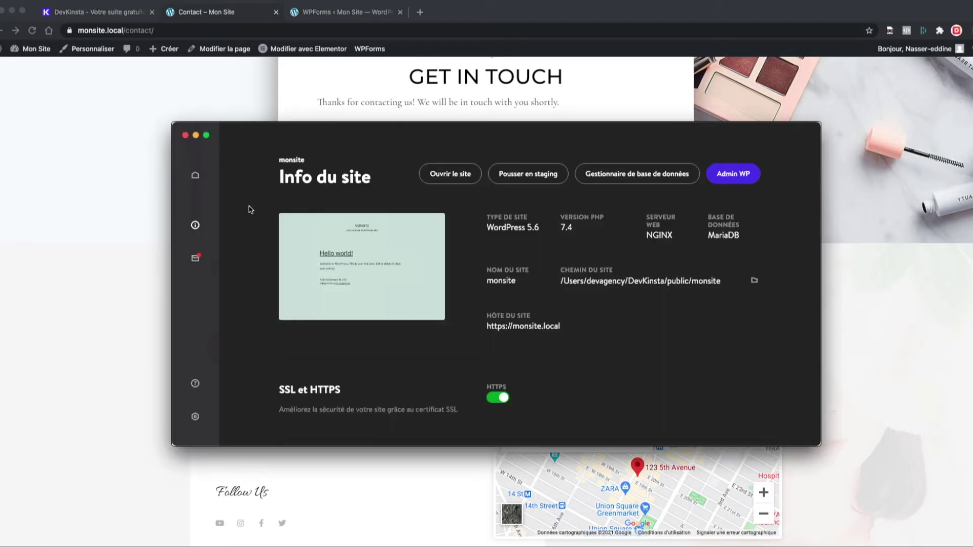
{"action": "left_click", "coordinate": [196, 261]}
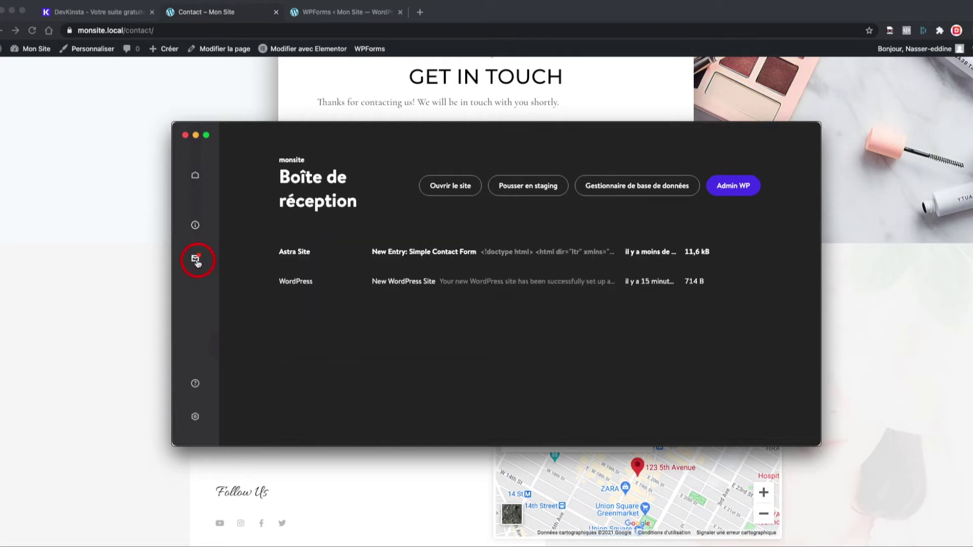
{"action": "left_click", "coordinate": [394, 253]}
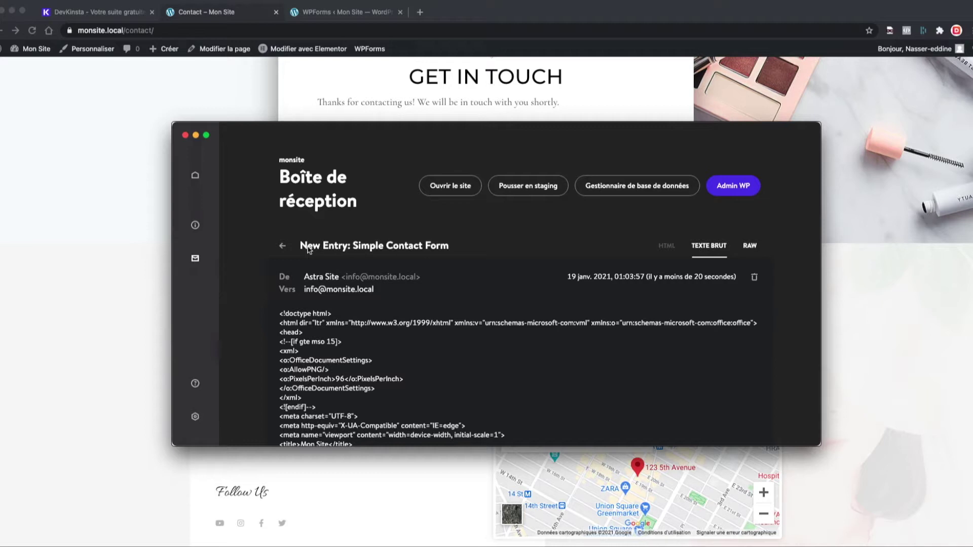
{"action": "scroll", "coordinate": [425, 319], "scroll_direction": "down", "scroll_amount": 2}
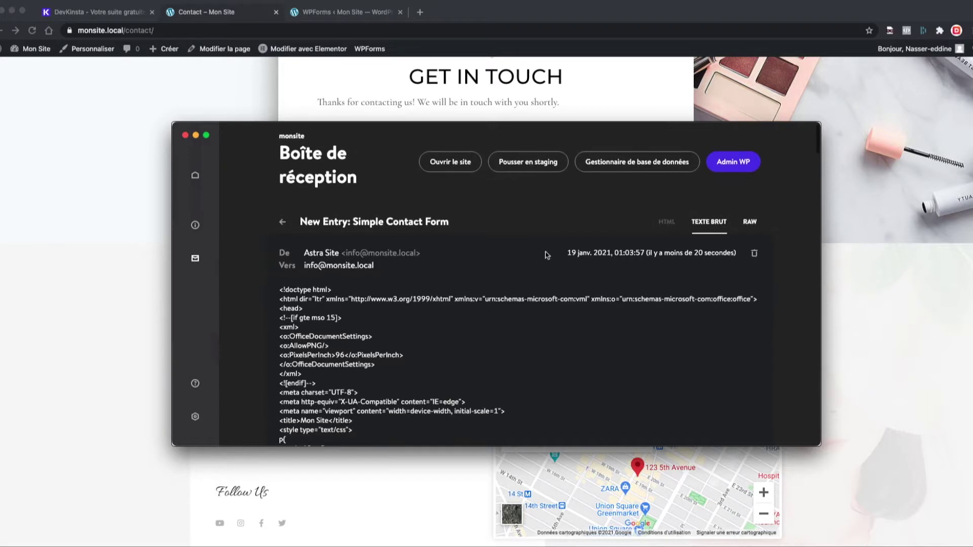
{"action": "left_click", "coordinate": [669, 223]}
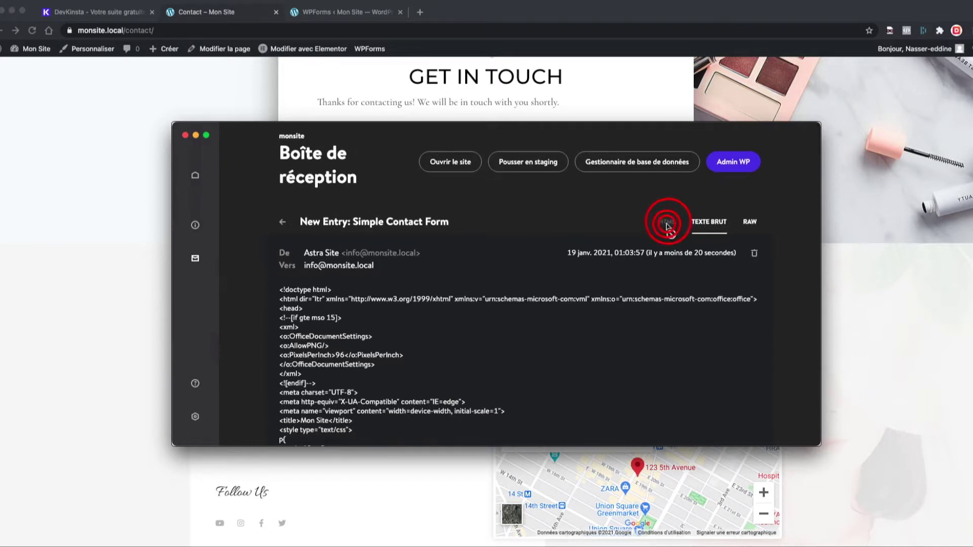
{"action": "scroll", "coordinate": [661, 225], "scroll_direction": "up", "scroll_amount": 2}
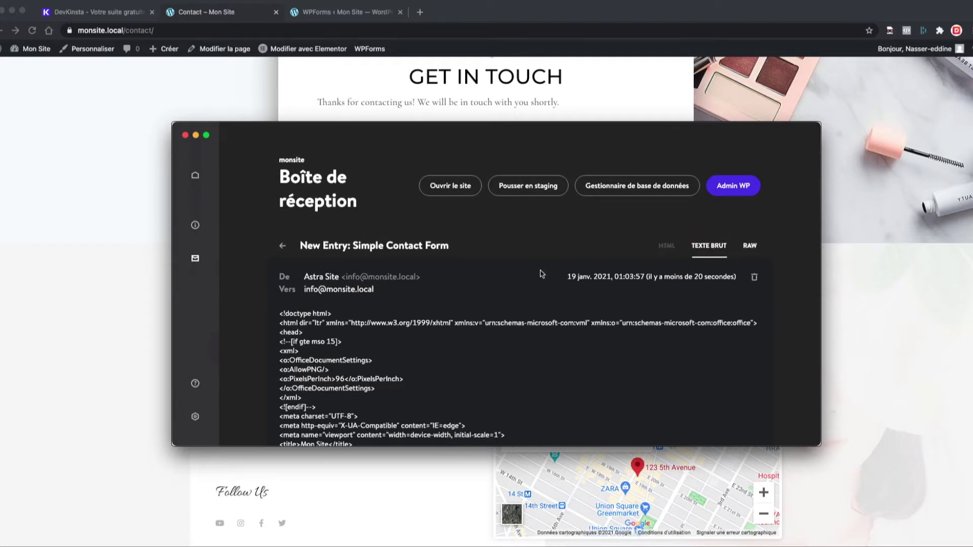
Examine the contact form email's plain-text source for the submitted message and footer content, and return to the inbox list
{"action": "scroll", "coordinate": [488, 289], "scroll_direction": "down", "scroll_amount": 5}
{"action": "scroll", "coordinate": [485, 289], "scroll_direction": "down", "scroll_amount": 15}
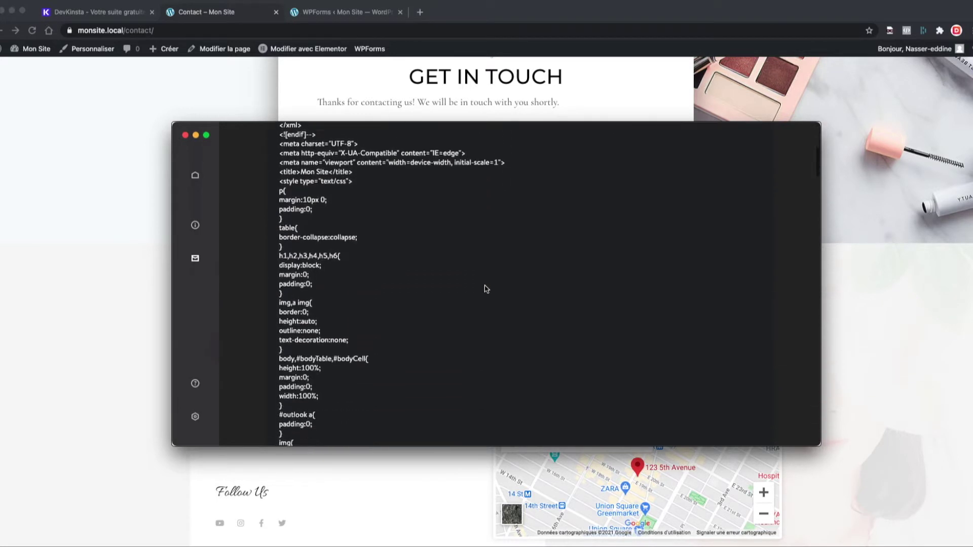
{"action": "scroll", "coordinate": [486, 289], "scroll_direction": "down", "scroll_amount": 20}
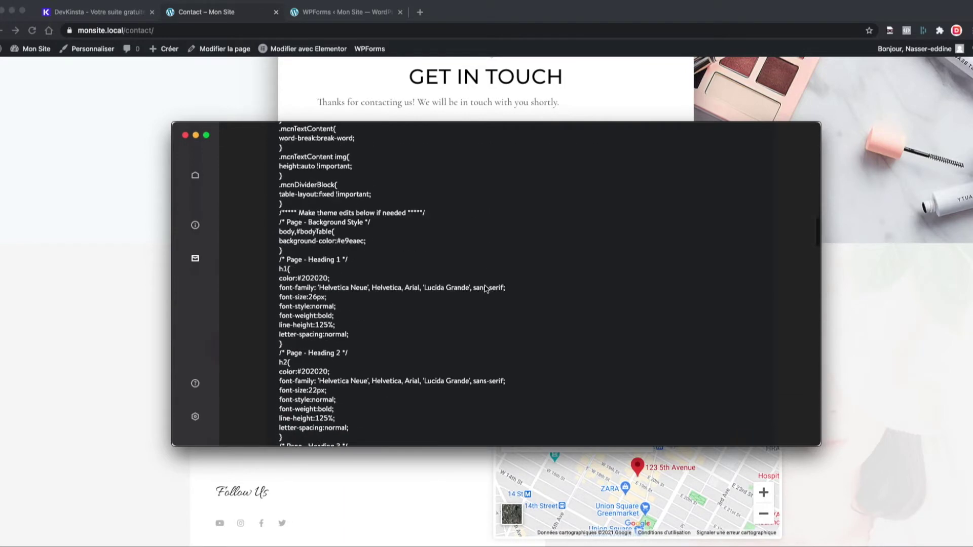
{"action": "scroll", "coordinate": [486, 289], "scroll_direction": "up", "scroll_amount": 20}
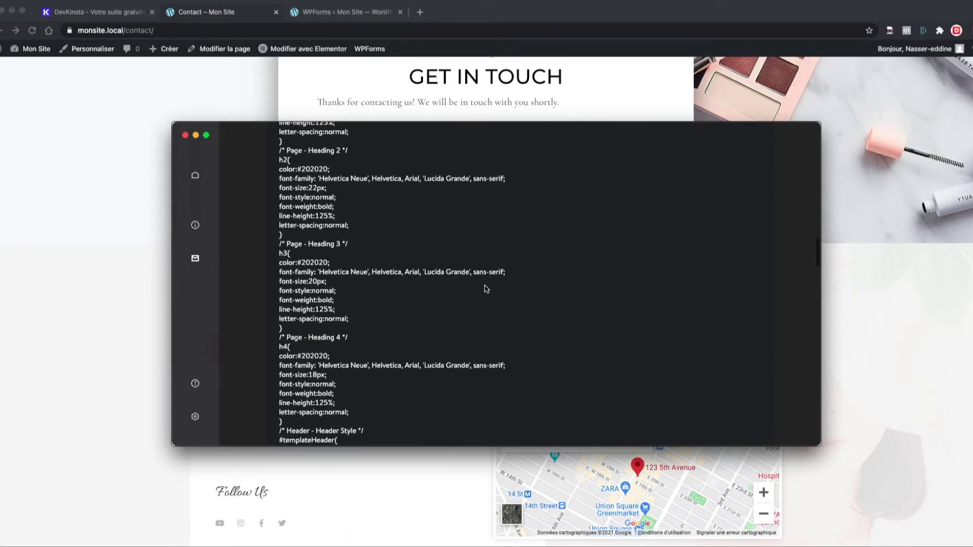
{"action": "scroll", "coordinate": [485, 289], "scroll_direction": "down", "scroll_amount": 20}
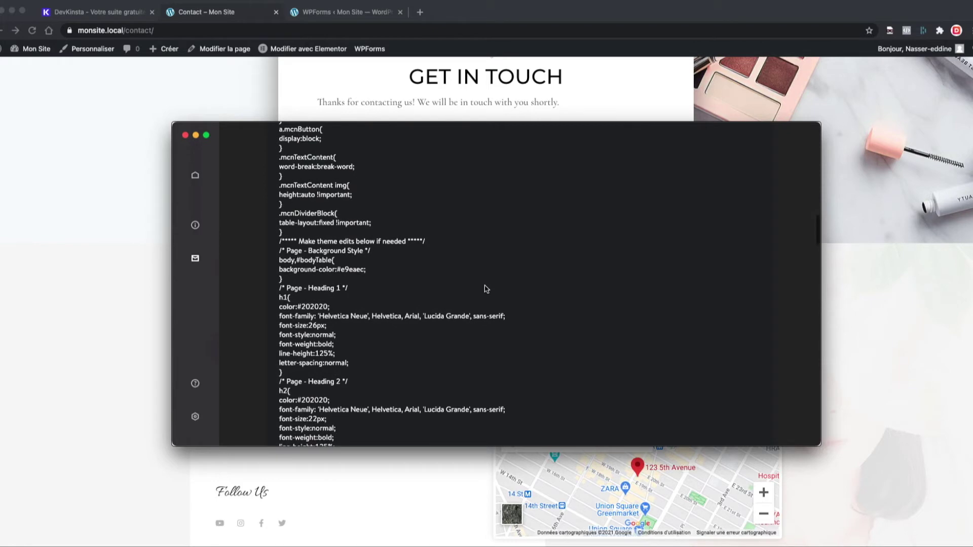
{"action": "scroll", "coordinate": [486, 289], "scroll_direction": "up", "scroll_amount": 5}
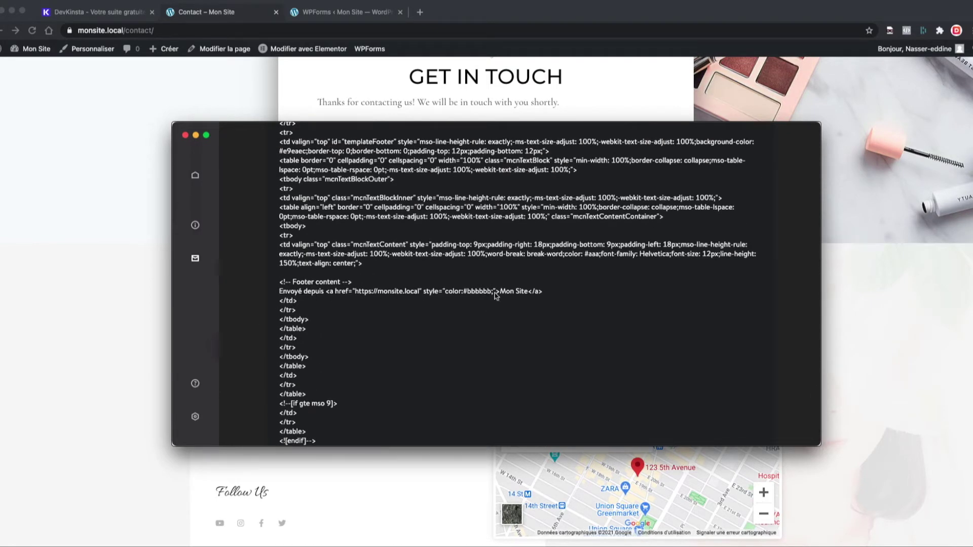
{"action": "scroll", "coordinate": [327, 239], "scroll_direction": "up", "scroll_amount": 1}
{"action": "scroll", "coordinate": [327, 239], "scroll_direction": "up", "scroll_amount": 2}
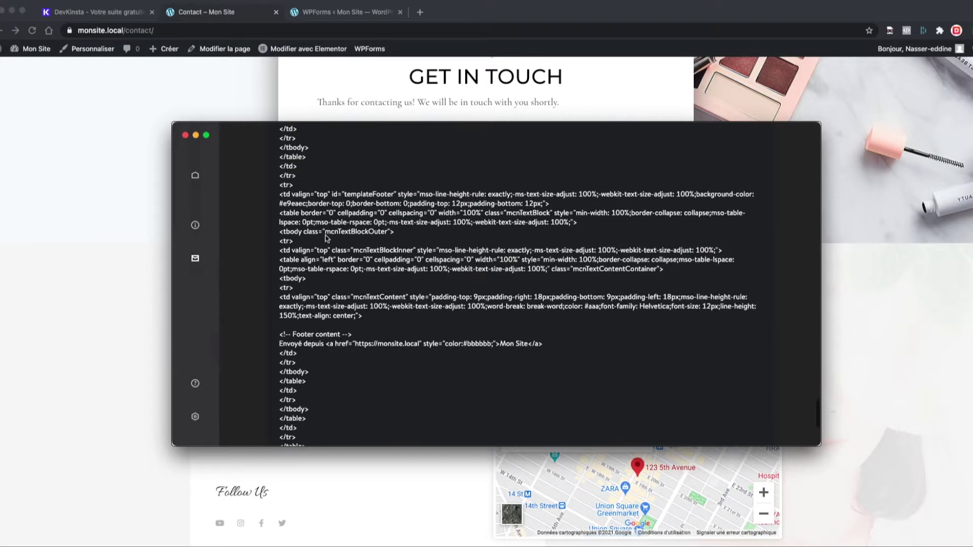
{"action": "scroll", "coordinate": [339, 243], "scroll_direction": "up", "scroll_amount": 2}
{"action": "scroll", "coordinate": [344, 246], "scroll_direction": "up", "scroll_amount": 5}
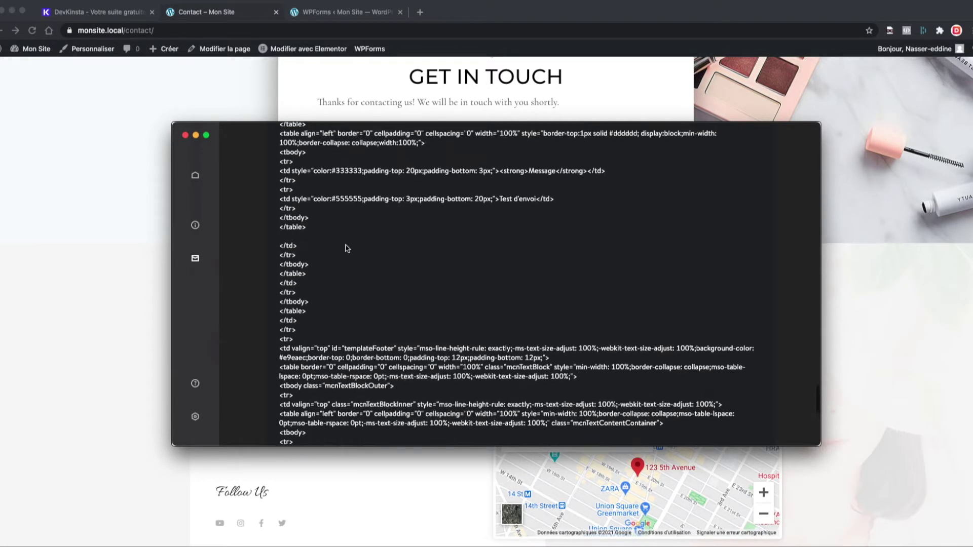
{"action": "scroll", "coordinate": [327, 219], "scroll_direction": "up", "scroll_amount": 4}
{"action": "scroll", "coordinate": [327, 219], "scroll_direction": "up", "scroll_amount": 10}
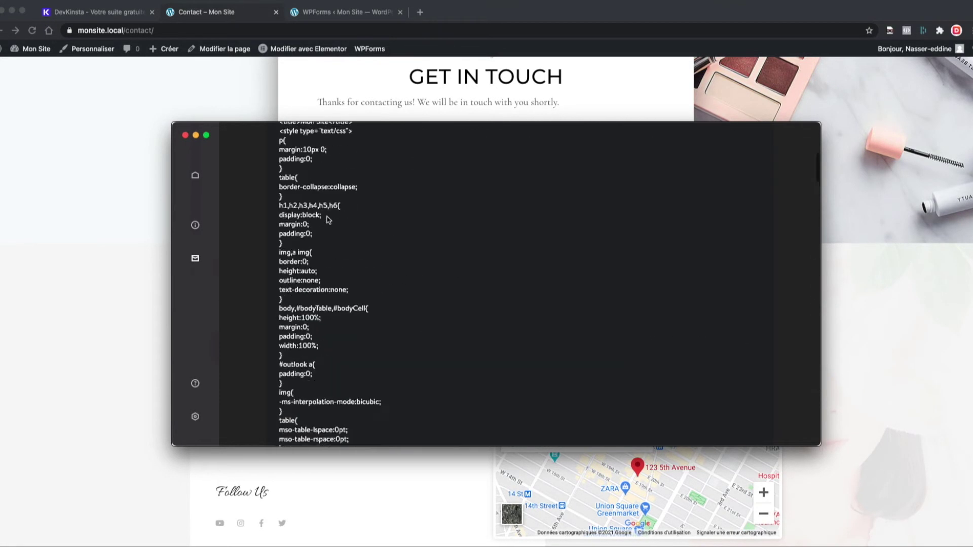
{"action": "left_click", "coordinate": [668, 253]}
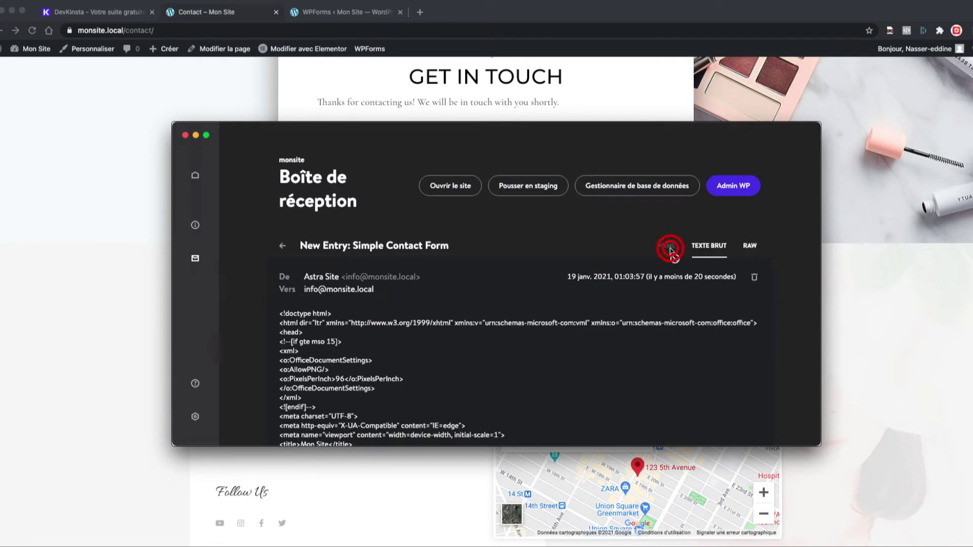
{"action": "left_click", "coordinate": [281, 246]}
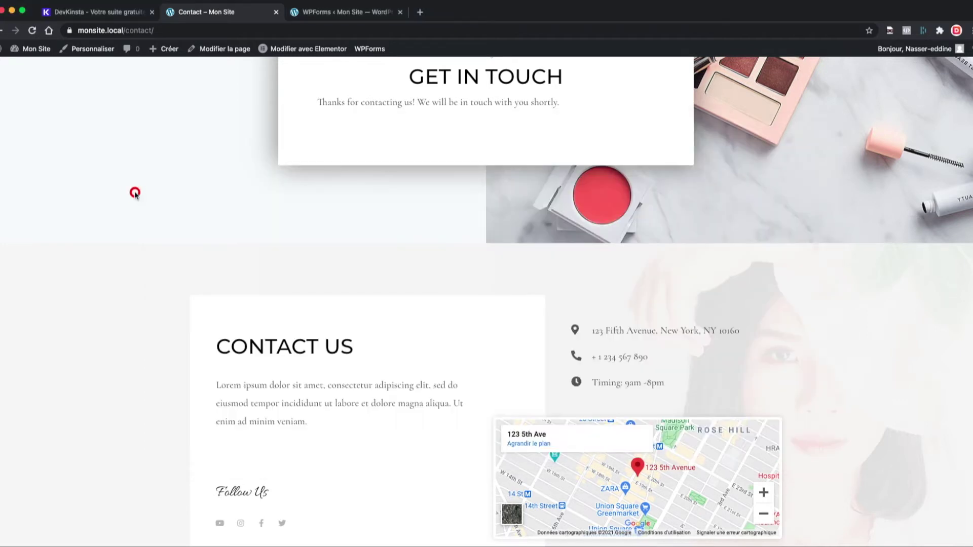
Switch back to the browser, open the Newsletter plugin's welcome wizard in the WordPress admin, and send a test message to the prefilled address
{"action": "left_click", "coordinate": [135, 193]}
{"action": "left_click", "coordinate": [39, 63]}
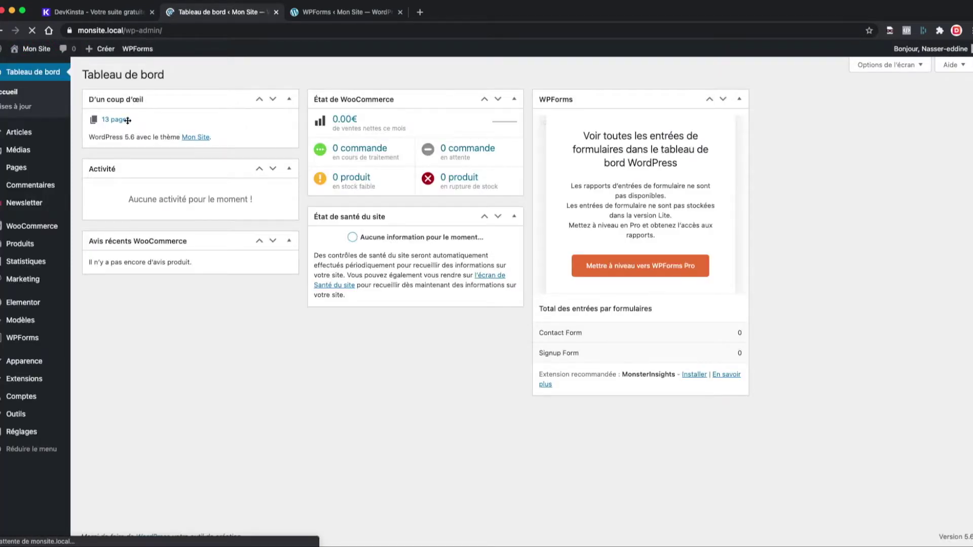
{"action": "mouse_move", "coordinate": [34, 204]}
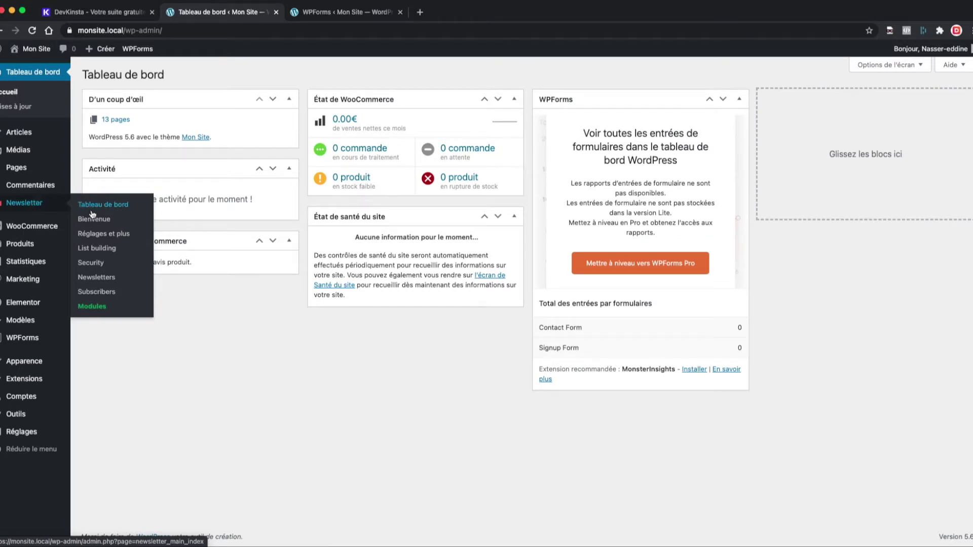
{"action": "left_click", "coordinate": [44, 206]}
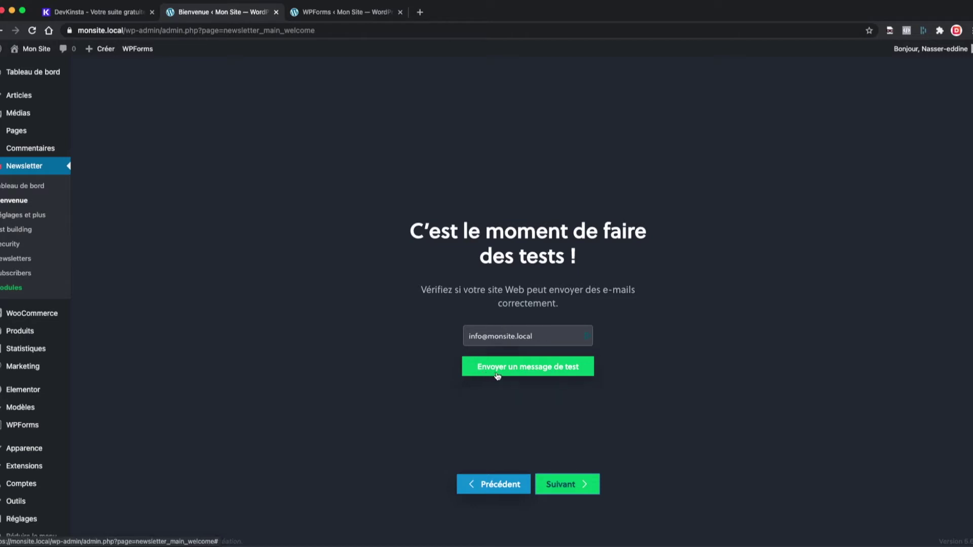
{"action": "left_click", "coordinate": [498, 374]}
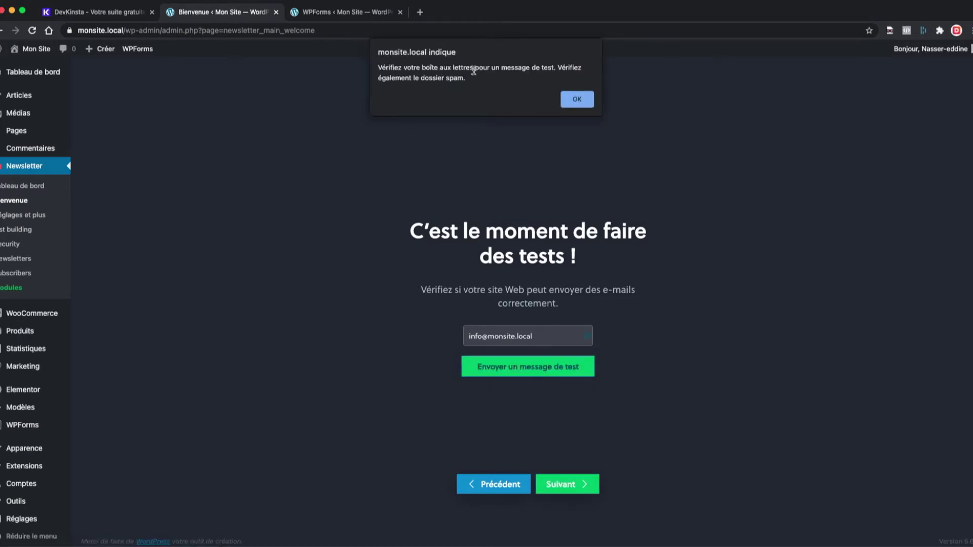
{"action": "left_click", "coordinate": [575, 99]}
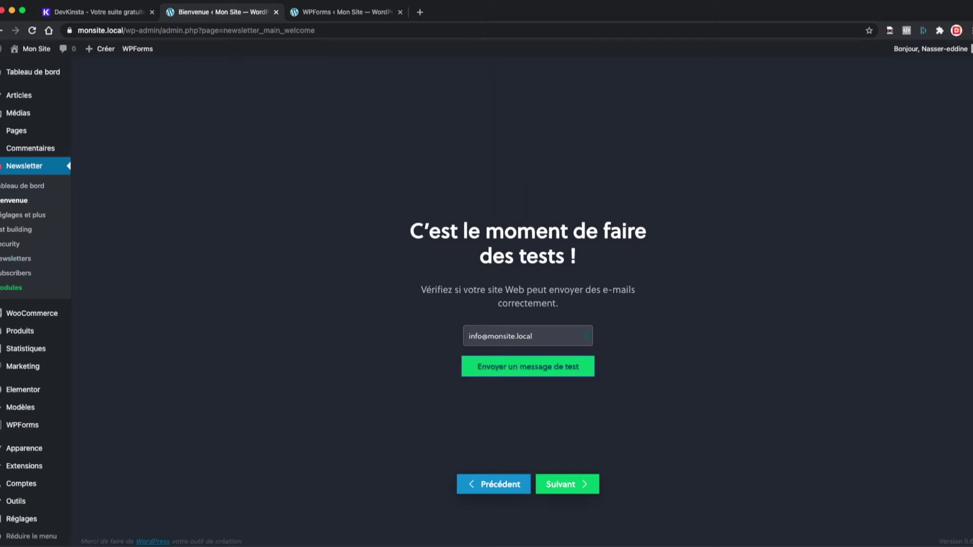
Switch to DevKinsta, open the Newsletter test email in the monsite inbox, and compare its HTML and plain-text views
{"action": "key", "text": "super+Tab"}
{"action": "left_click", "coordinate": [470, 258]}
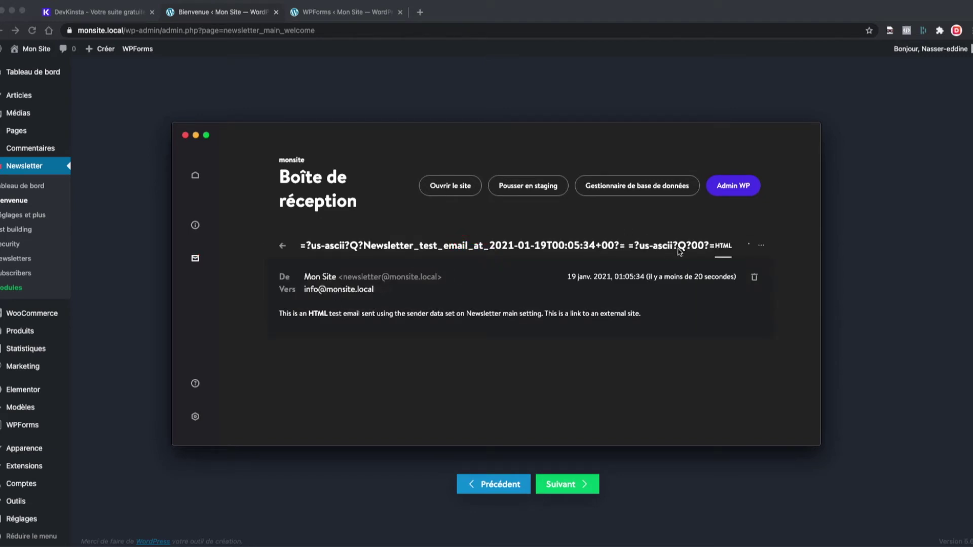
{"action": "left_click", "coordinate": [760, 246]}
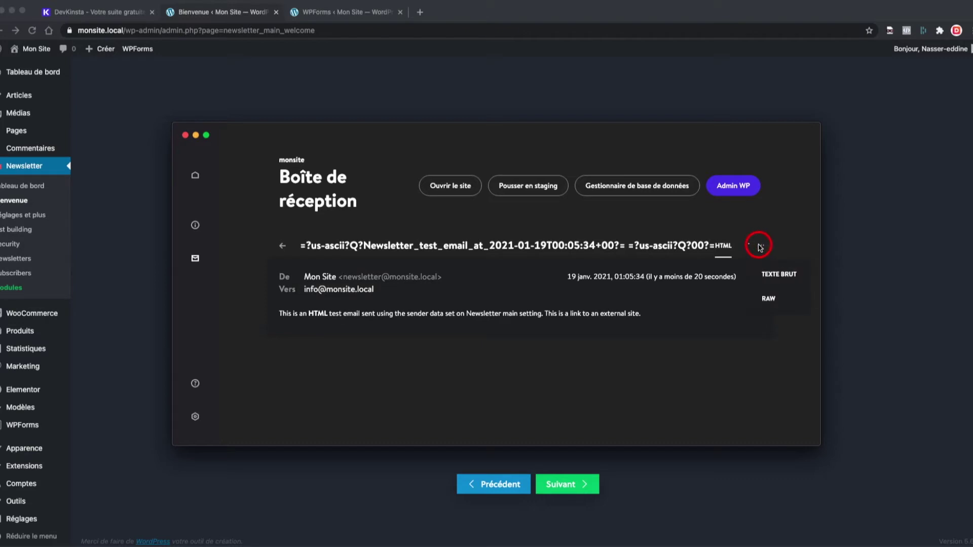
{"action": "left_click", "coordinate": [771, 274]}
{"action": "left_click", "coordinate": [729, 249]}
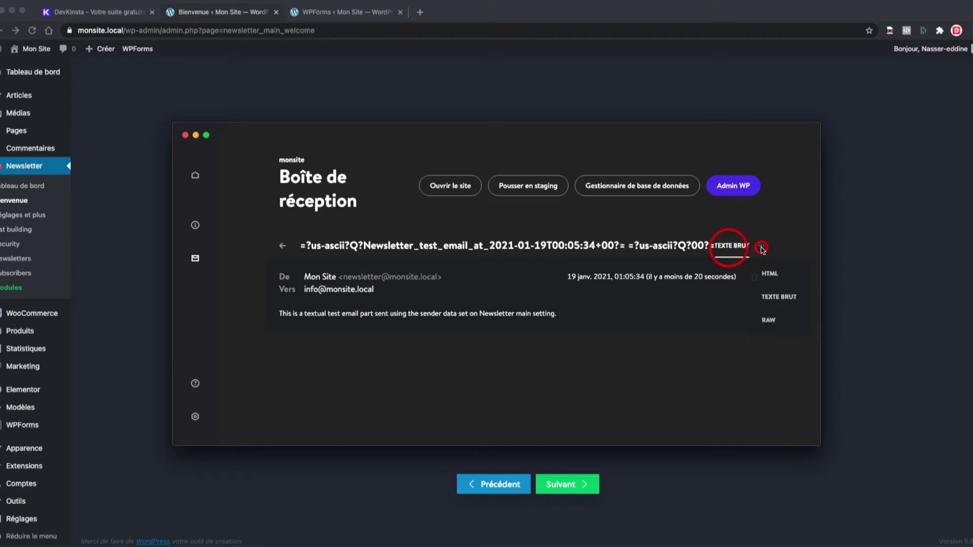
{"action": "left_click", "coordinate": [763, 274]}
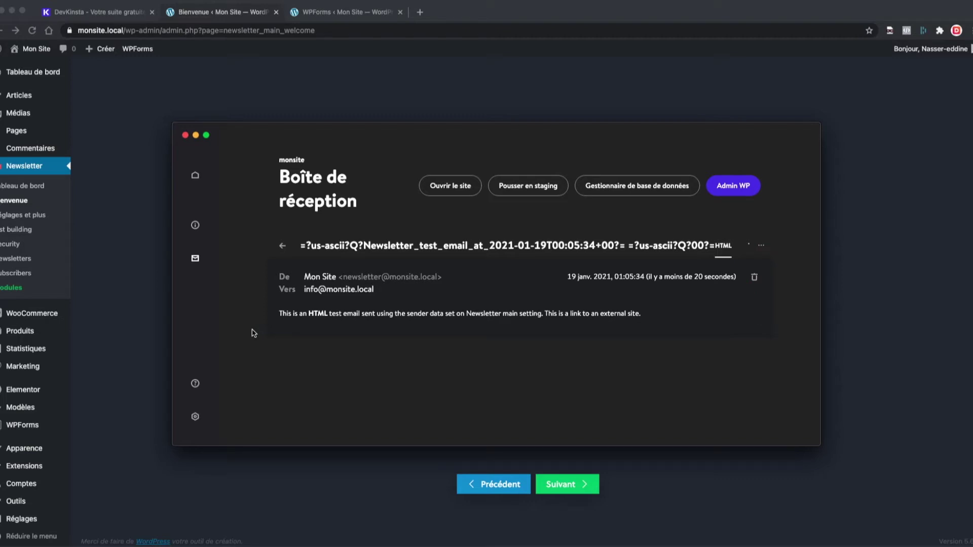
Return to the inbox message list and reopen the Newsletter test email
{"action": "left_click", "coordinate": [282, 246]}
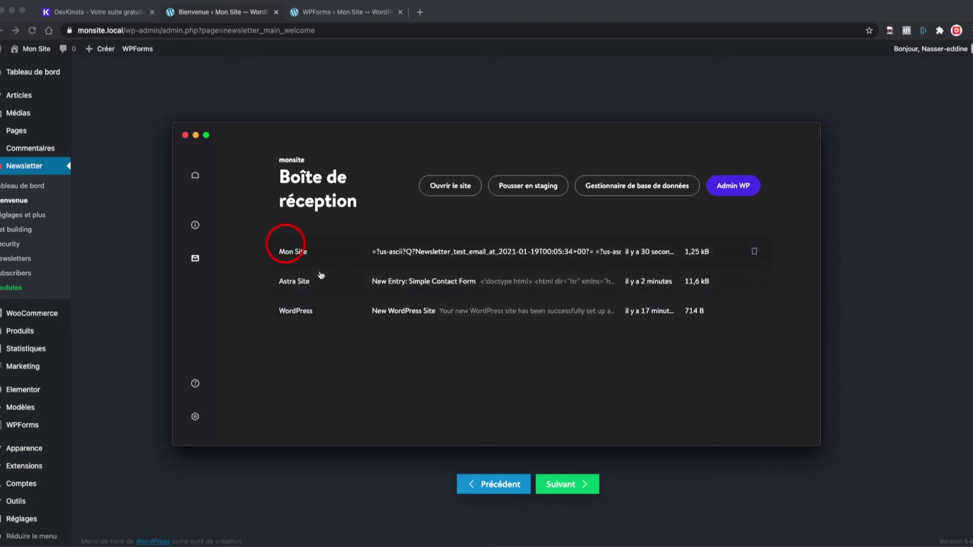
{"action": "left_click", "coordinate": [321, 276]}
{"action": "left_click", "coordinate": [282, 246]}
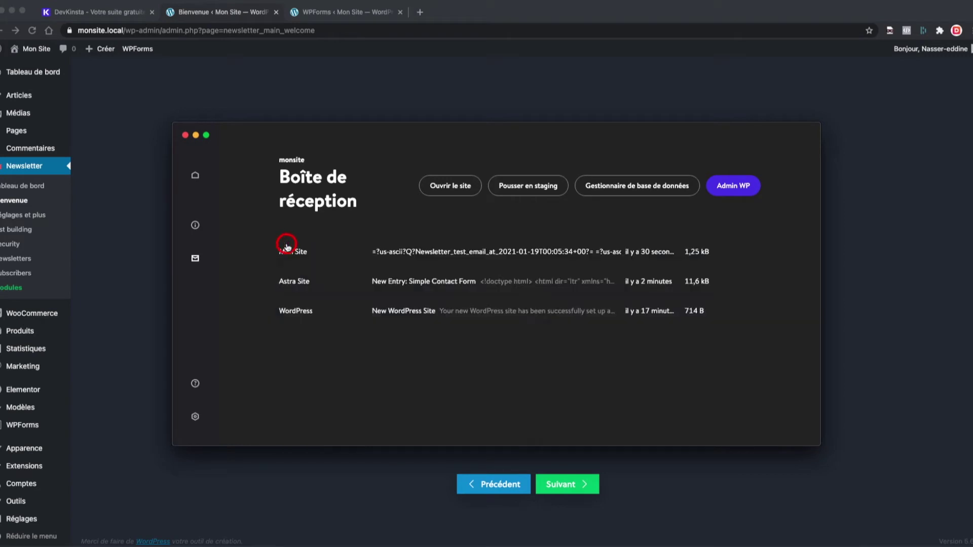
{"action": "left_click", "coordinate": [441, 252]}
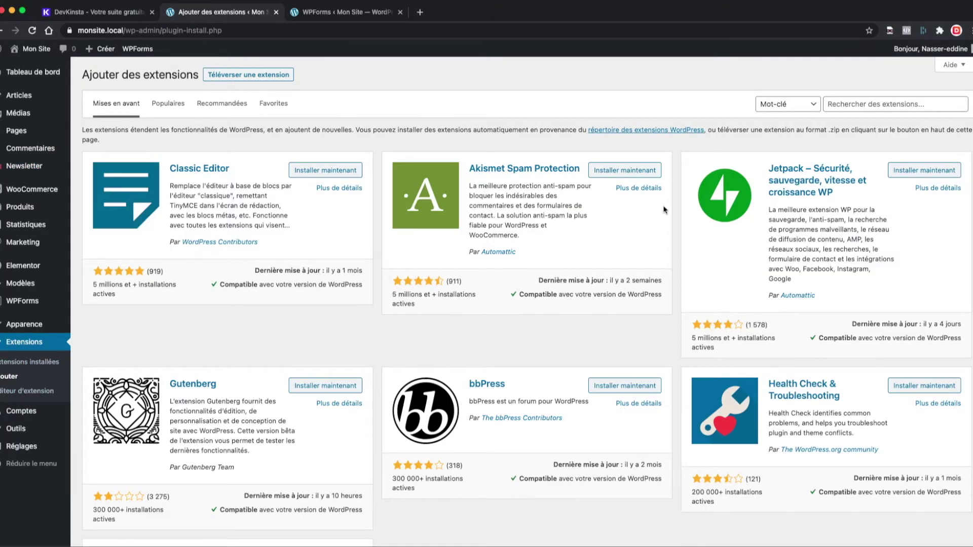
Search the WordPress plugin directory for "WP Mail SMTP", and install and activate WP Mail SMTP par WPForms
{"action": "left_click", "coordinate": [833, 107]}
{"action": "type", "text": "WP M"}
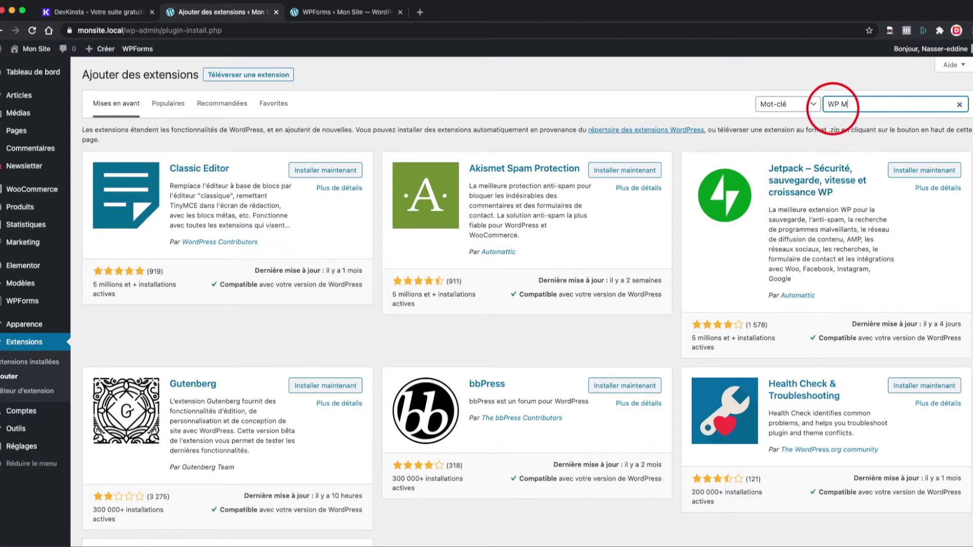
{"action": "type", "text": "ail SMTP"}
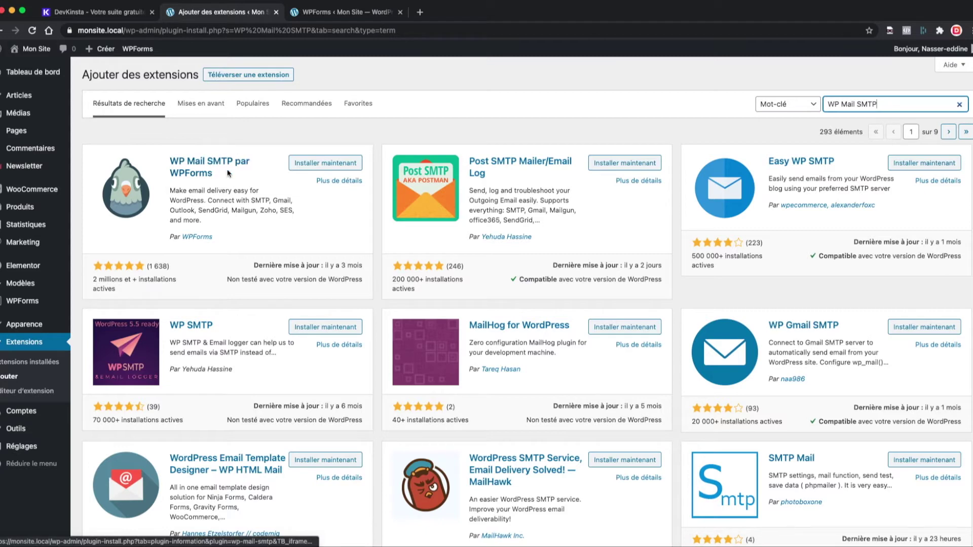
{"action": "left_click", "coordinate": [337, 163]}
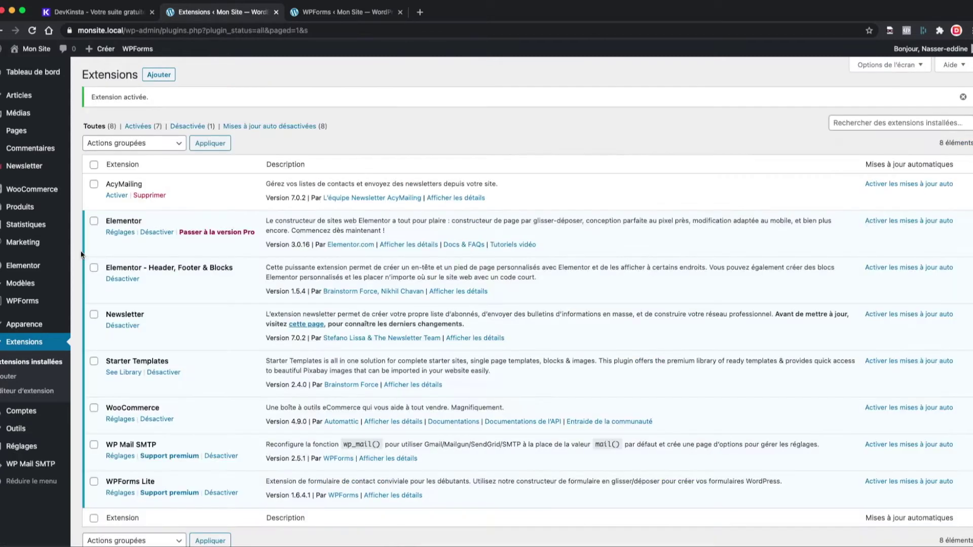
Examine WP Mail SMTP's plugin details for active installations, the compatibility warning and the supported WordPress version, and close them
{"action": "scroll", "coordinate": [81, 254], "scroll_direction": "down", "scroll_amount": 2}
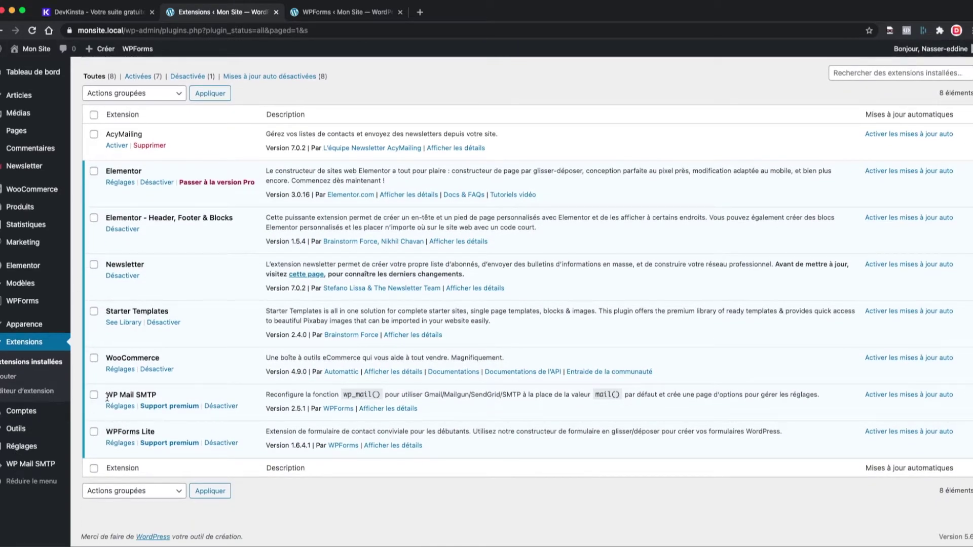
{"action": "left_click_drag", "start_coordinate": [105, 395], "coordinate": [161, 397]}
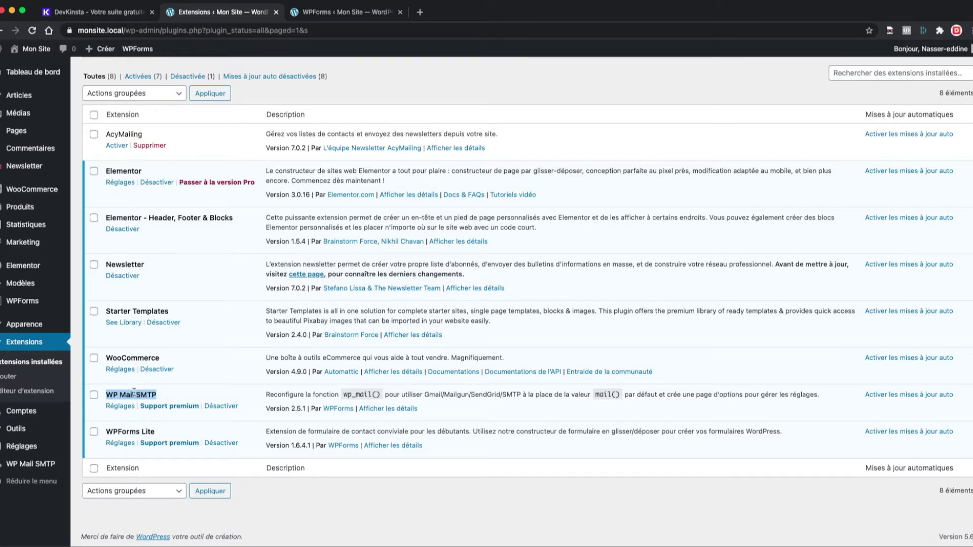
{"action": "left_click", "coordinate": [399, 408]}
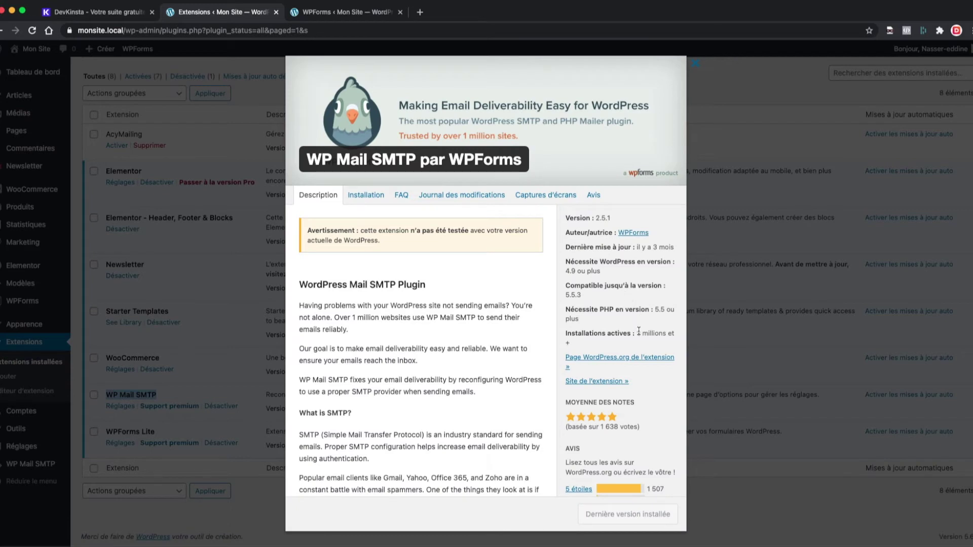
{"action": "left_click_drag", "start_coordinate": [637, 333], "coordinate": [666, 333]}
{"action": "left_click", "coordinate": [361, 231]}
{"action": "left_click_drag", "start_coordinate": [362, 232], "coordinate": [386, 240]}
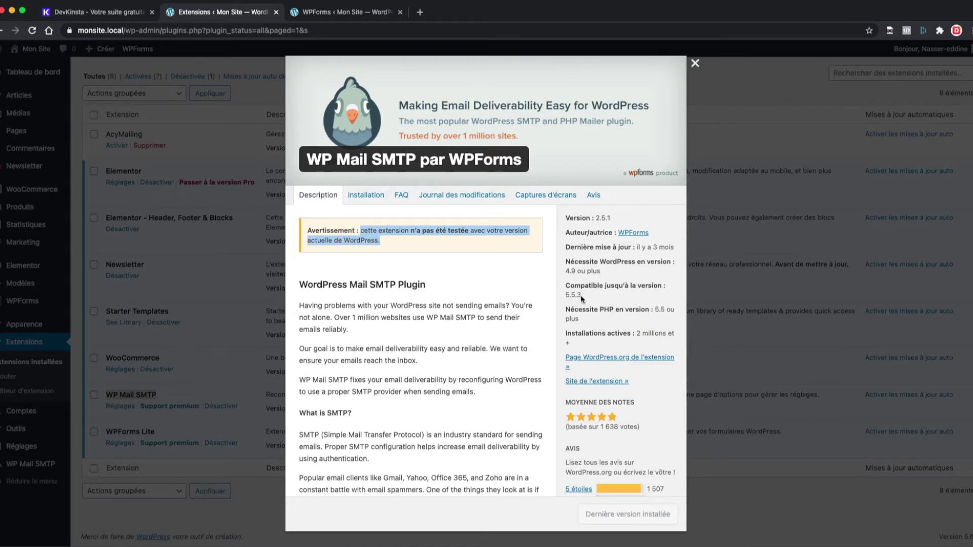
{"action": "left_click_drag", "start_coordinate": [583, 295], "coordinate": [566, 295]}
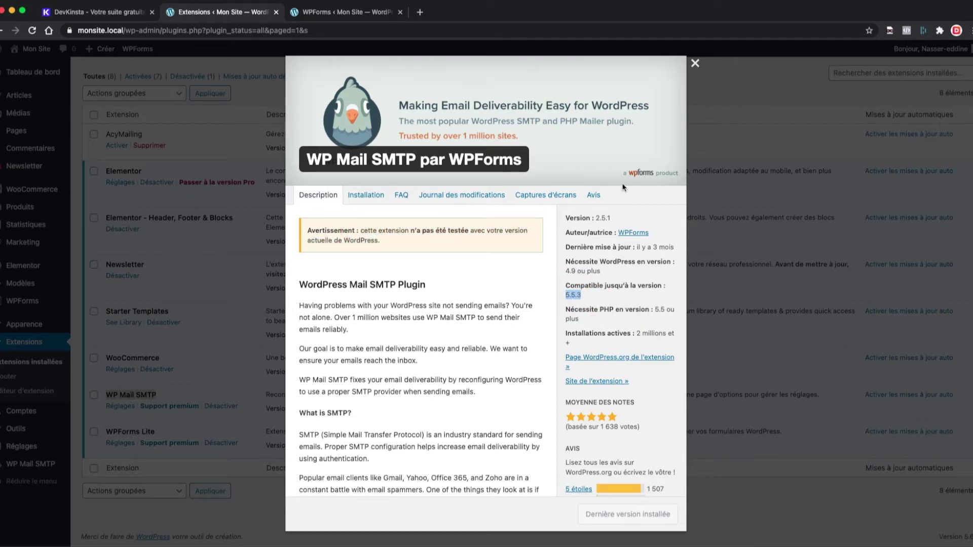
{"action": "left_click", "coordinate": [695, 65]}
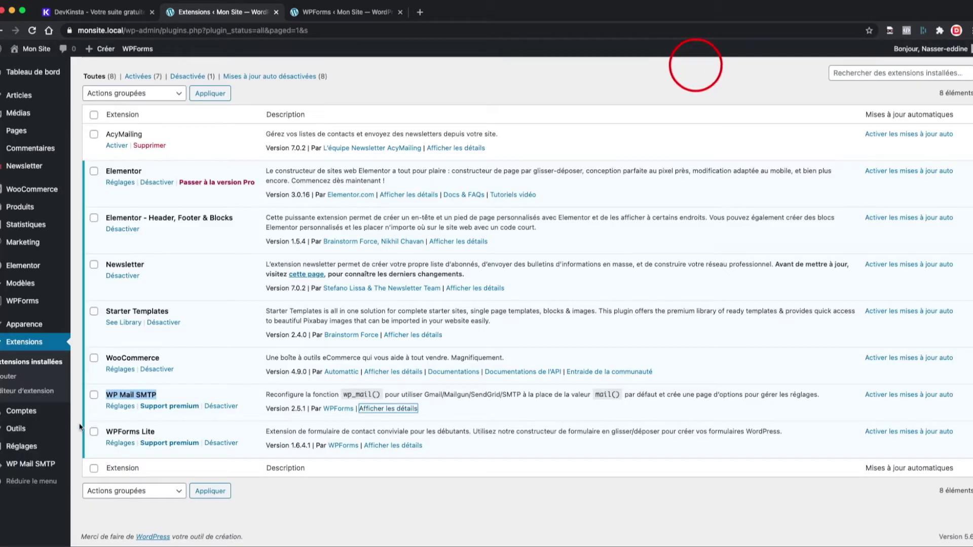
Open the WP Mail SMTP settings, go to the "Service d'envoi" section, and review the available mailers
{"action": "mouse_move", "coordinate": [66, 462]}
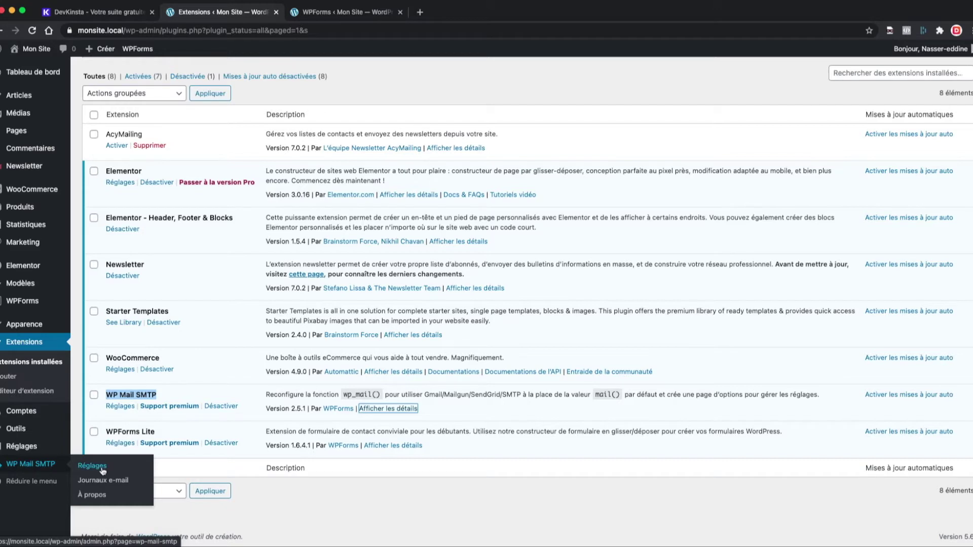
{"action": "left_click", "coordinate": [102, 470]}
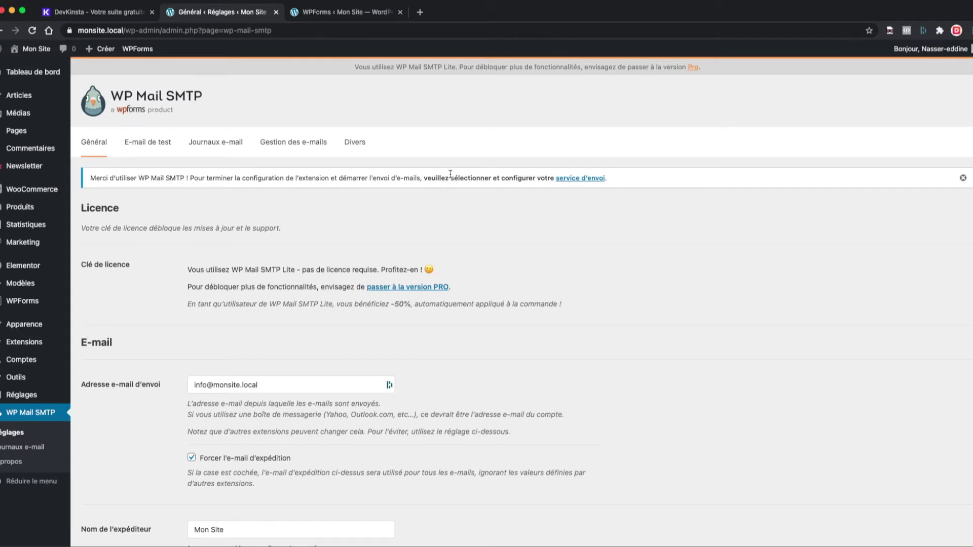
{"action": "left_click", "coordinate": [572, 178]}
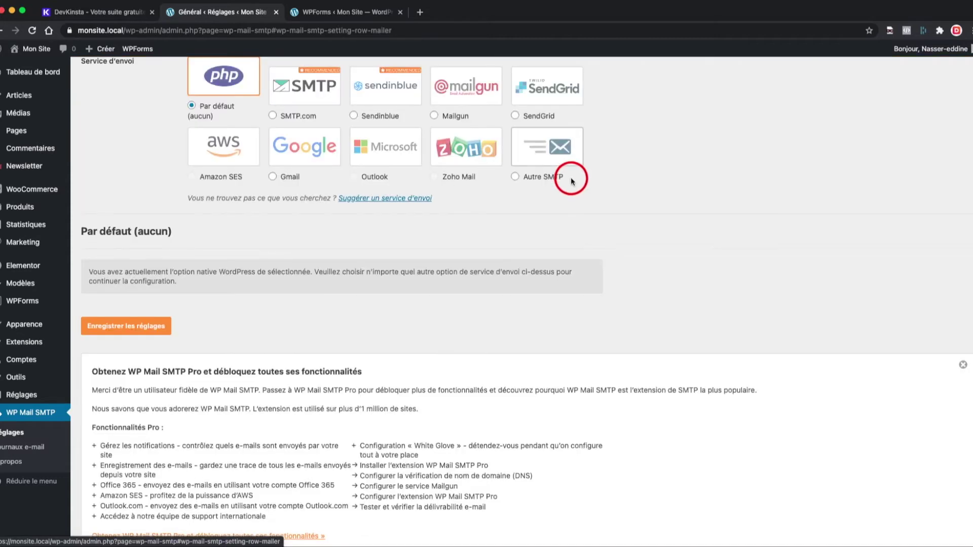
{"action": "scroll", "coordinate": [355, 167], "scroll_direction": "up", "scroll_amount": 4}
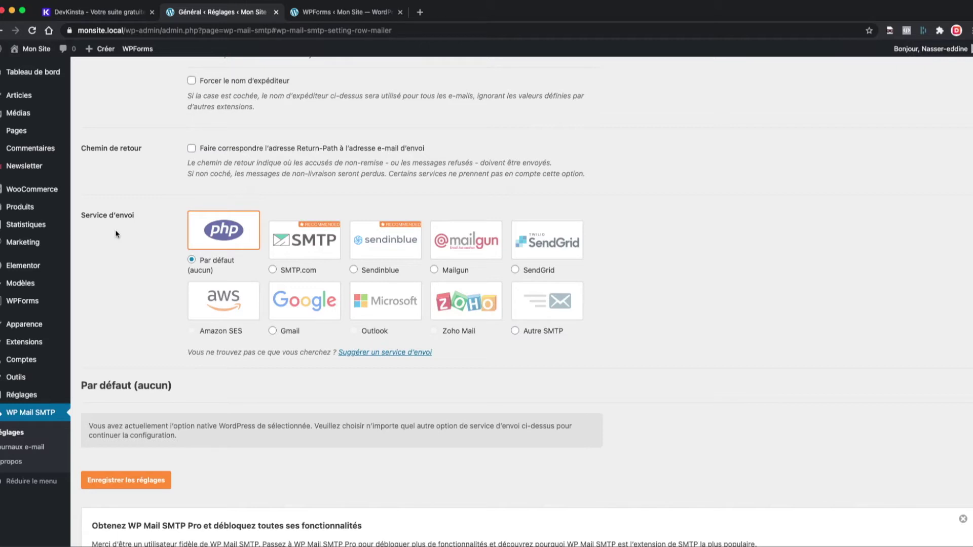
{"action": "scroll", "coordinate": [134, 190], "scroll_direction": "down", "scroll_amount": 1}
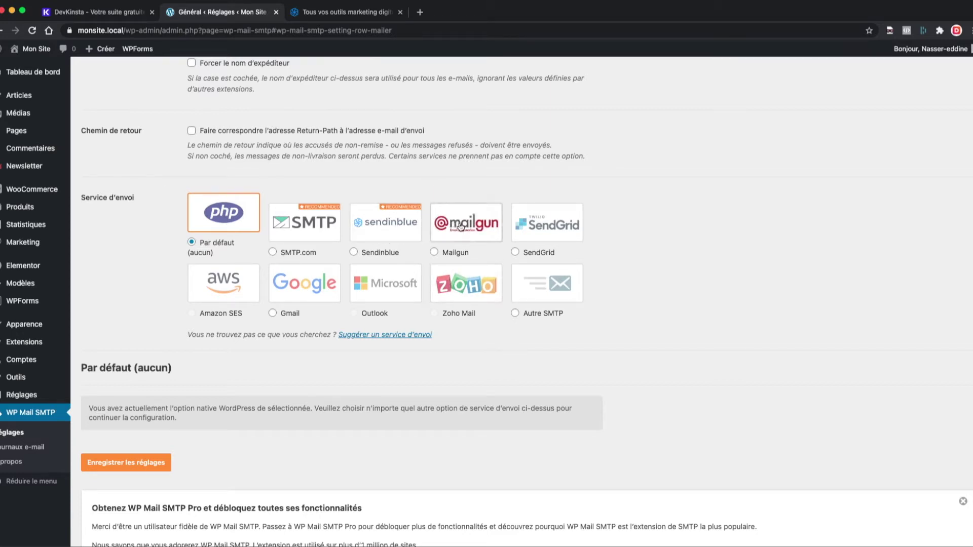
{"action": "scroll", "coordinate": [608, 270], "scroll_direction": "up", "scroll_amount": 1}
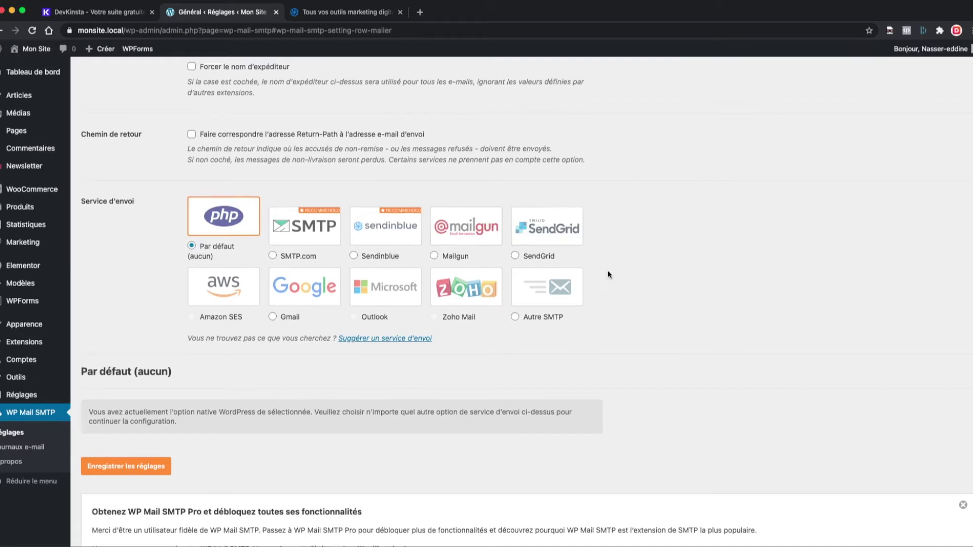
Try Gmail as the sending service, and read its notice about API limits and the Client ID and Client Secret fields
{"action": "left_click", "coordinate": [304, 298]}
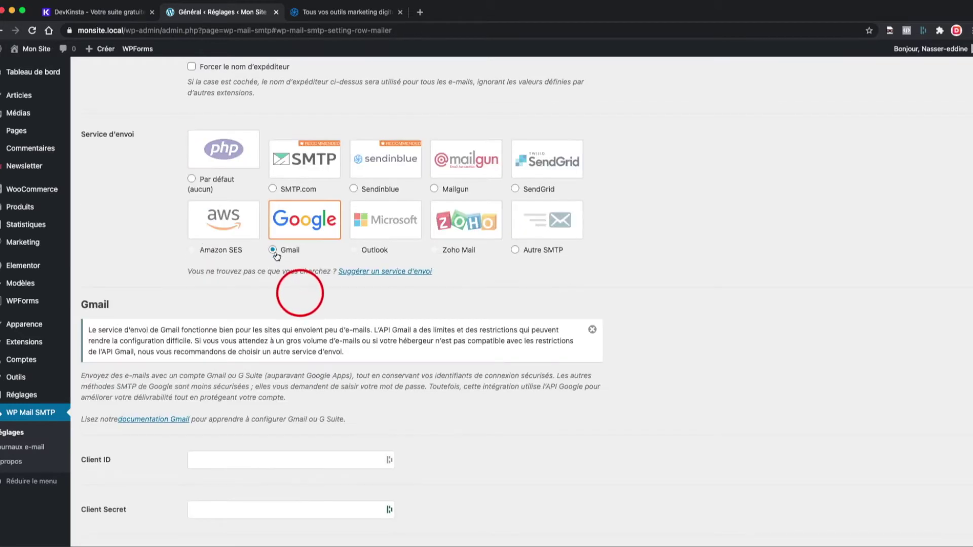
{"action": "scroll", "coordinate": [244, 252], "scroll_direction": "up", "scroll_amount": 2}
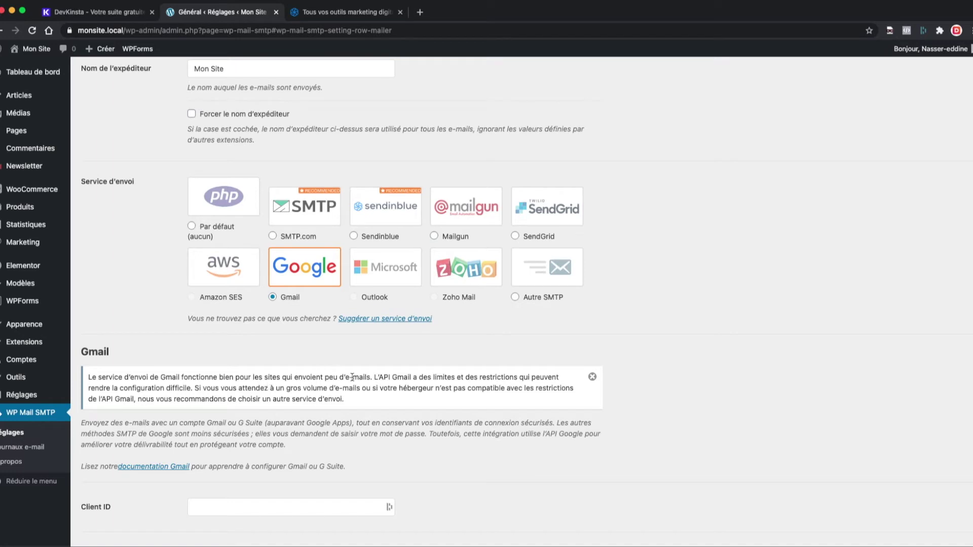
{"action": "left_click_drag", "start_coordinate": [456, 377], "coordinate": [501, 377]}
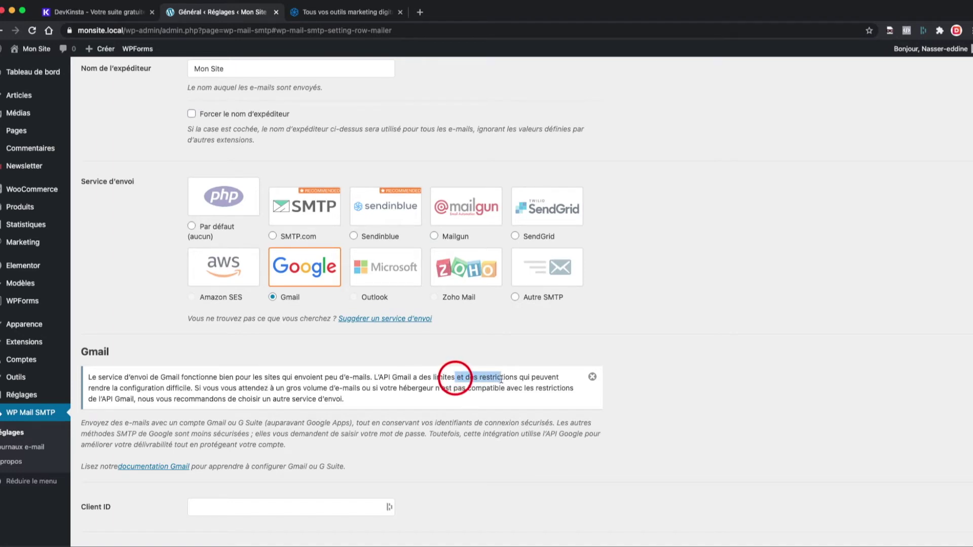
{"action": "scroll", "coordinate": [173, 390], "scroll_direction": "down", "scroll_amount": 1}
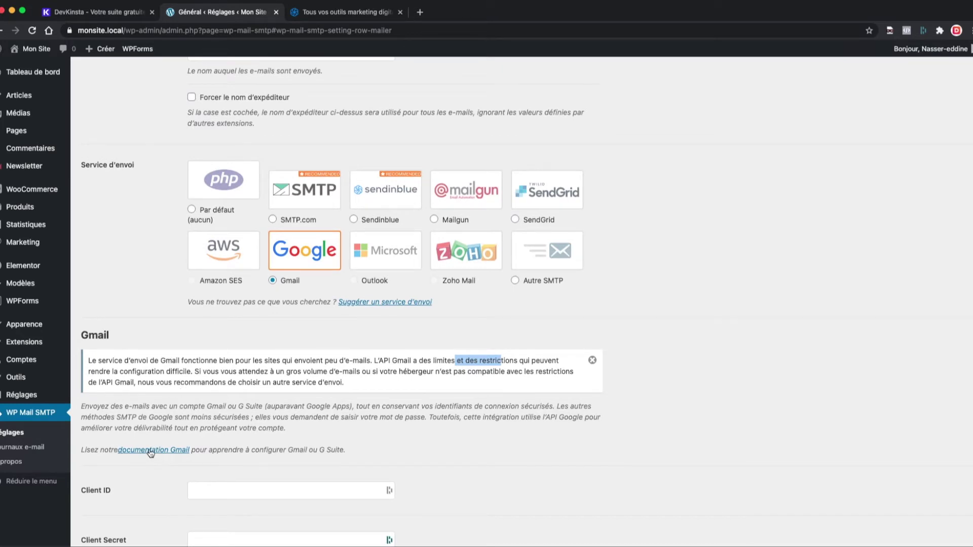
{"action": "scroll", "coordinate": [304, 406], "scroll_direction": "up", "scroll_amount": 3}
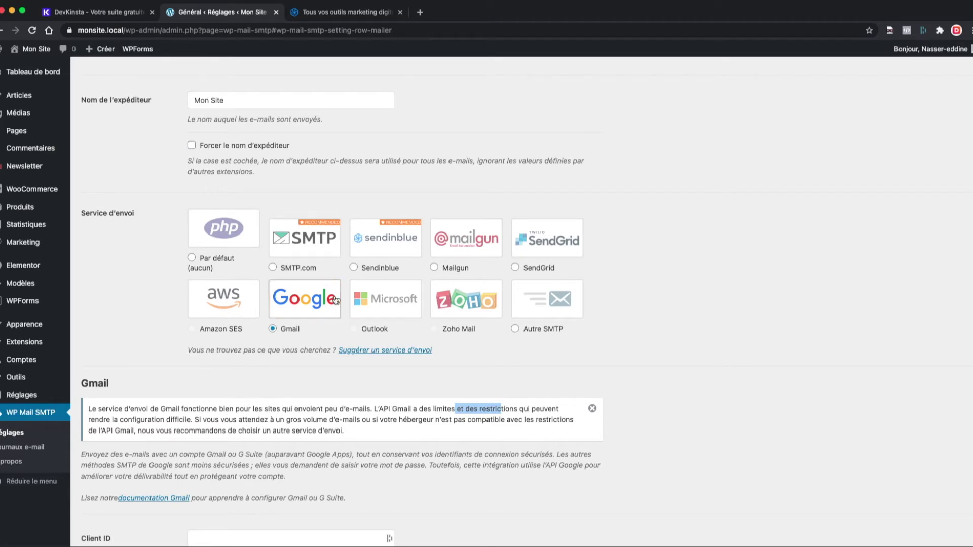
Choose "Autre SMTP" as the sending service, set its encryption to SSL, and review its host, port and authentication fields
{"action": "left_click", "coordinate": [545, 309]}
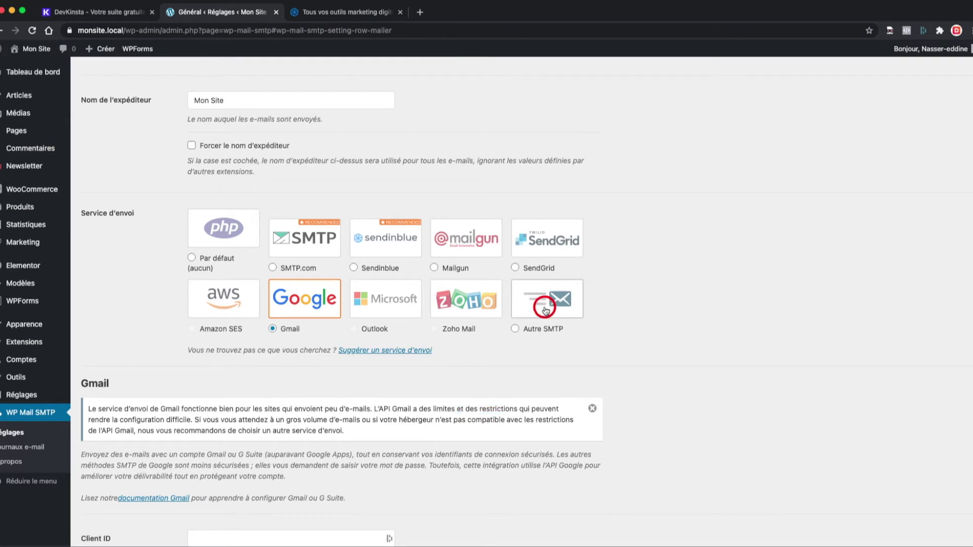
{"action": "scroll", "coordinate": [181, 378], "scroll_direction": "down", "scroll_amount": 4}
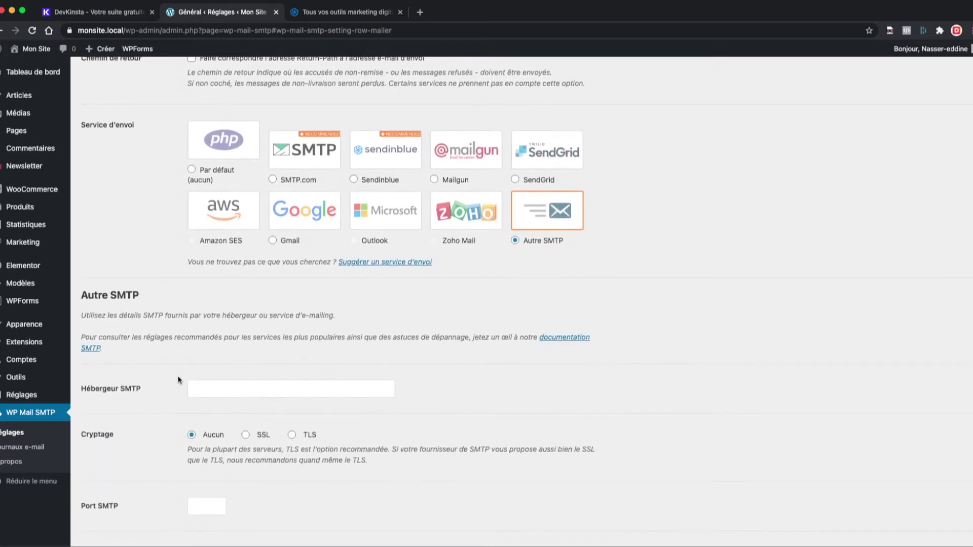
{"action": "scroll", "coordinate": [179, 379], "scroll_direction": "down", "scroll_amount": 5}
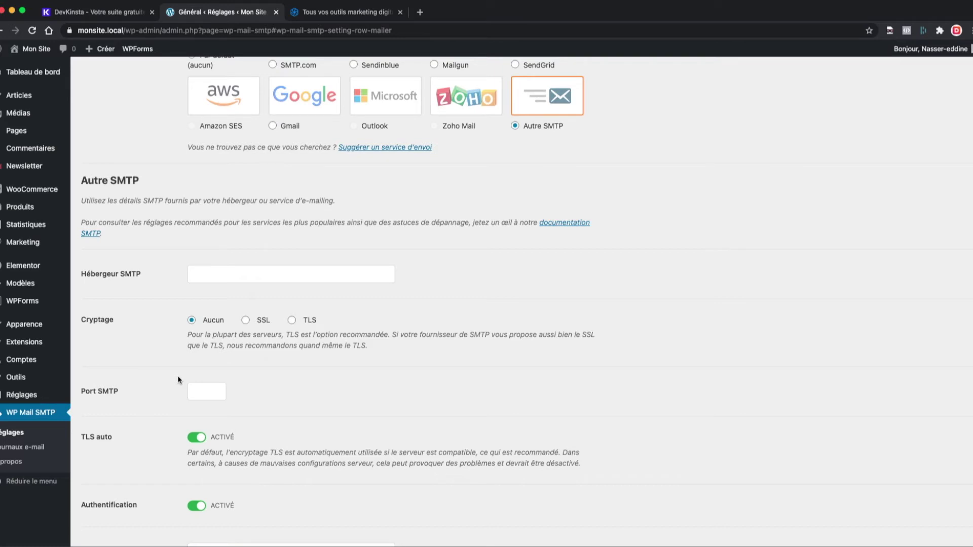
{"action": "left_click", "coordinate": [191, 273]}
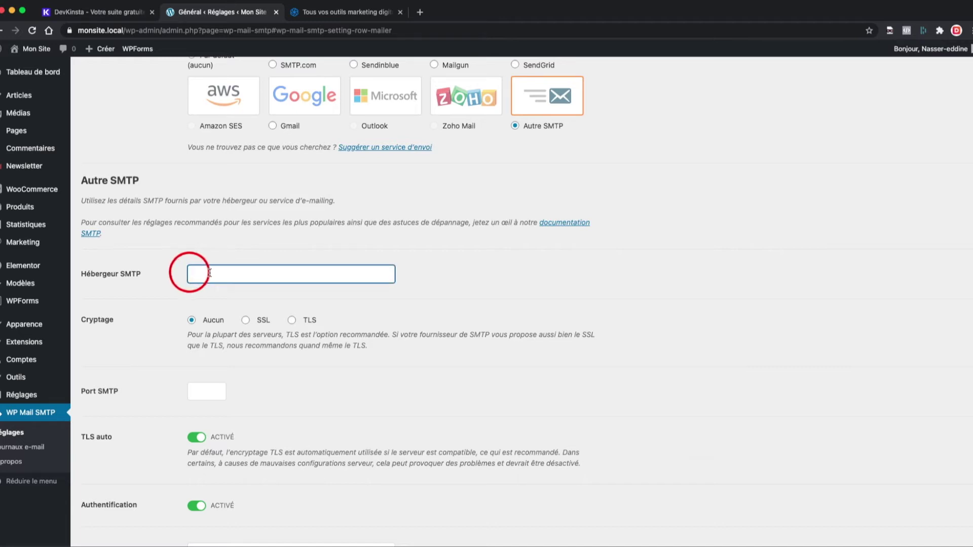
{"action": "scroll", "coordinate": [265, 325], "scroll_direction": "down", "scroll_amount": 3}
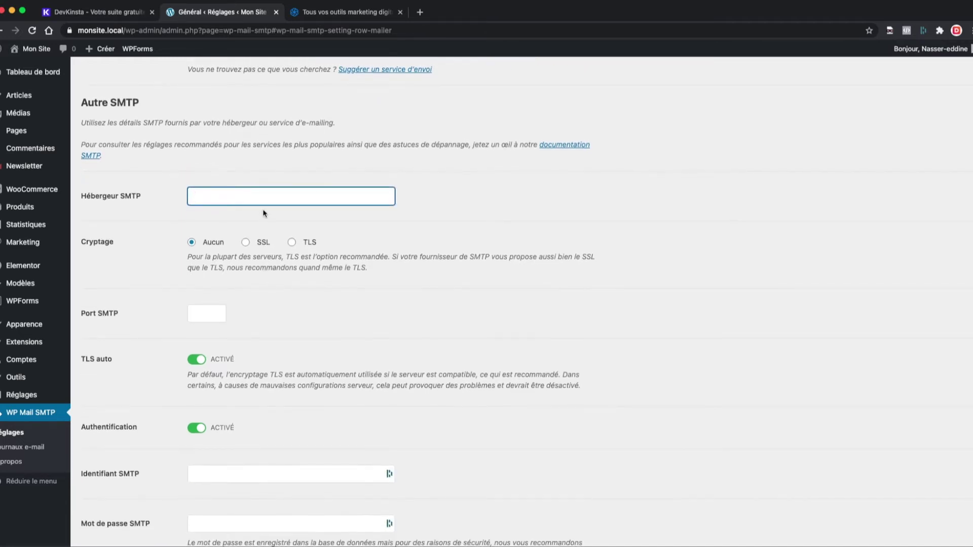
{"action": "left_click", "coordinate": [247, 244]}
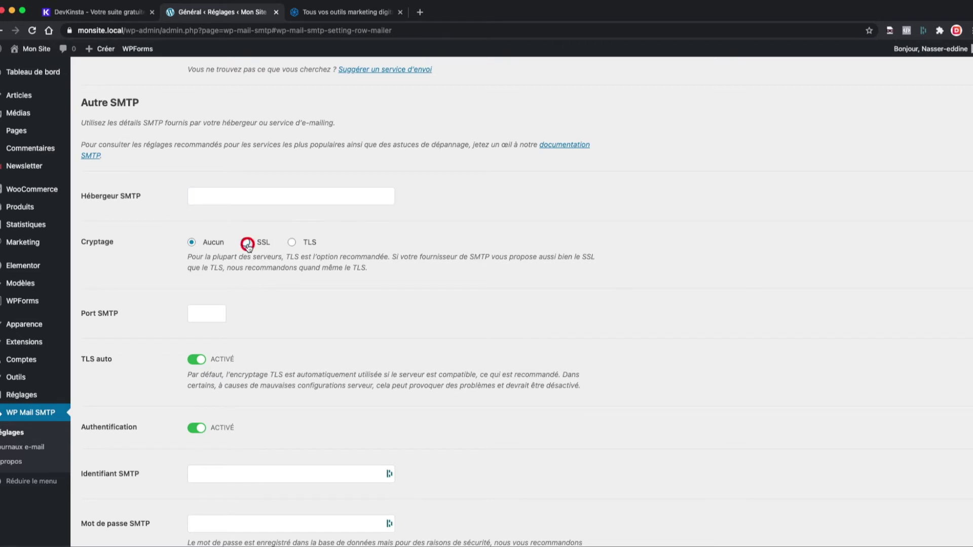
{"action": "scroll", "coordinate": [246, 243], "scroll_direction": "down", "scroll_amount": 2}
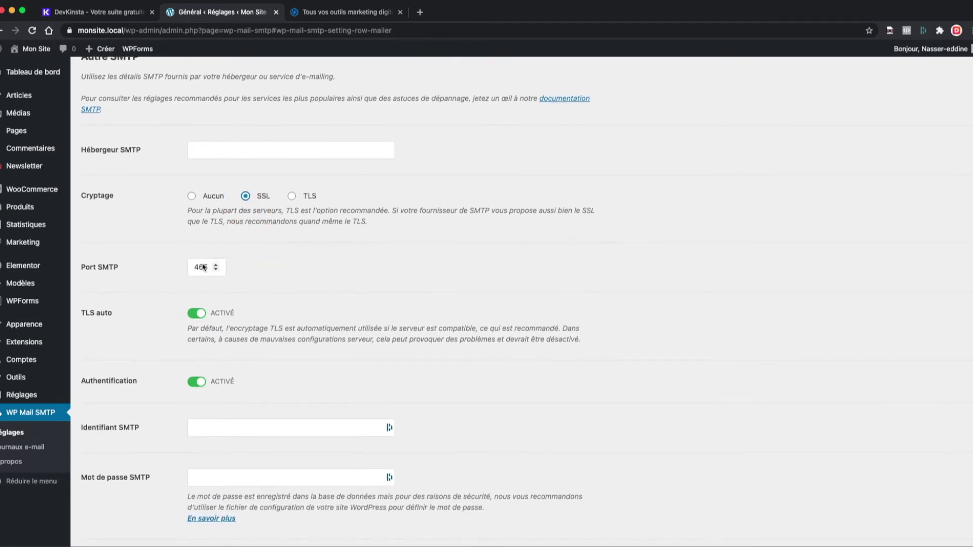
{"action": "scroll", "coordinate": [194, 278], "scroll_direction": "down", "scroll_amount": 5}
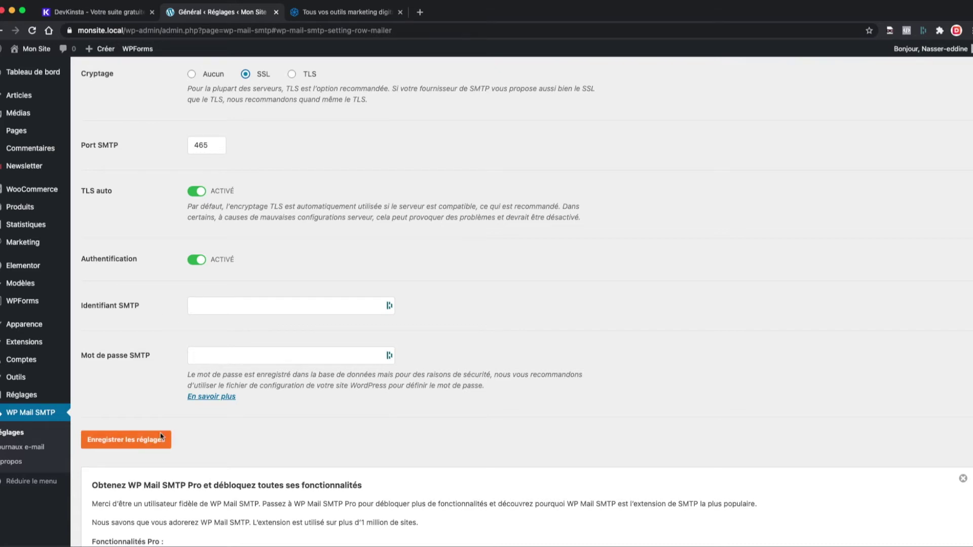
Choose Sendinblue as the sending service in WP Mail SMTP, and review its sign-up link and API key field
{"action": "left_click", "coordinate": [122, 445]}
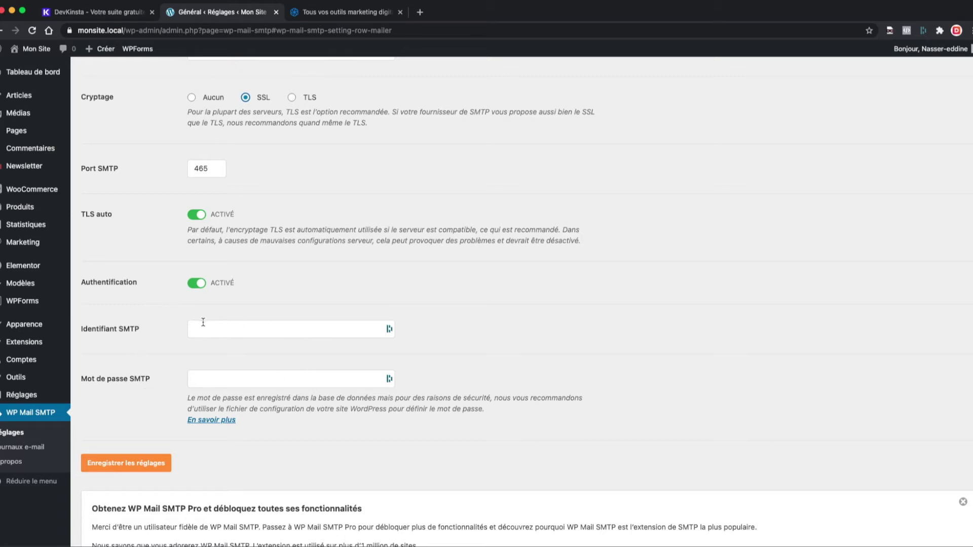
{"action": "scroll", "coordinate": [203, 319], "scroll_direction": "up", "scroll_amount": 7}
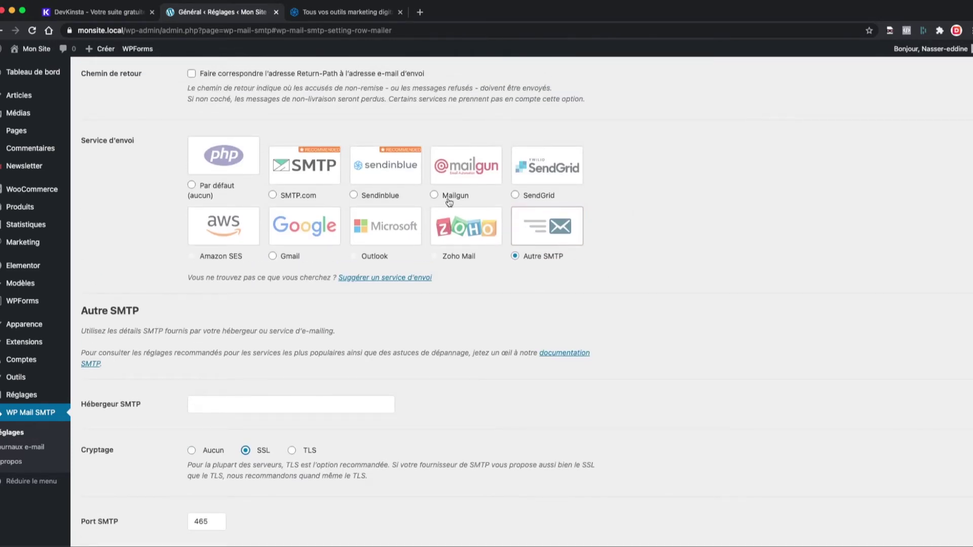
{"action": "left_click", "coordinate": [392, 169]}
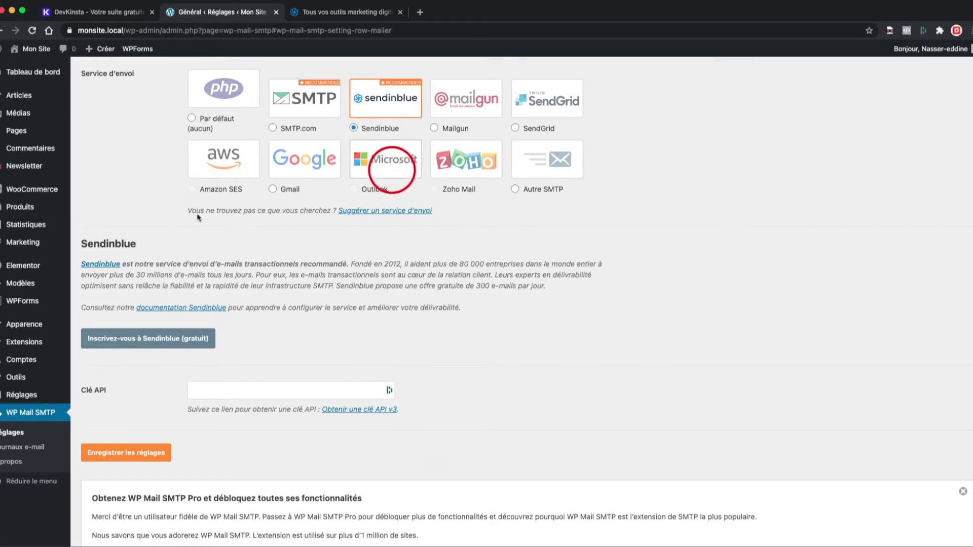
{"action": "scroll", "coordinate": [153, 248], "scroll_direction": "down", "scroll_amount": 1}
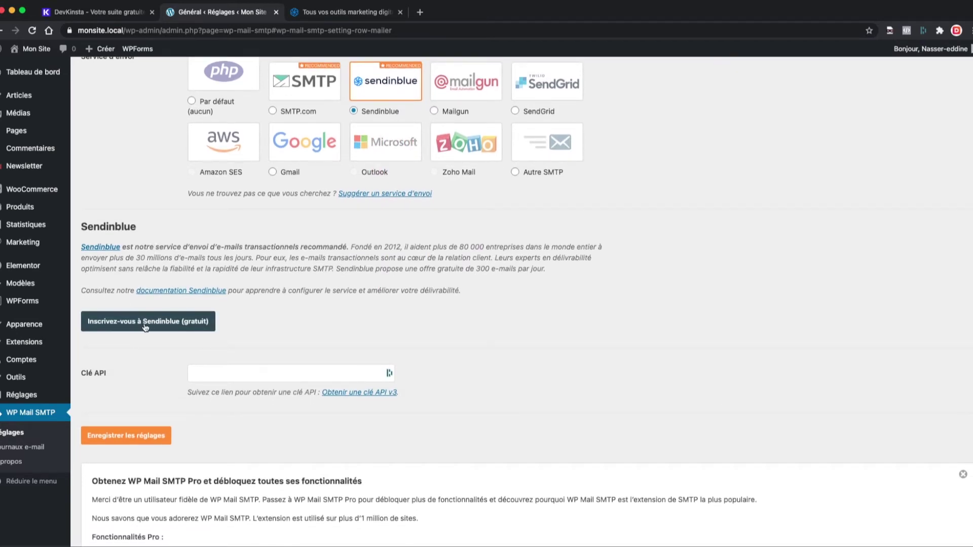
Open the pricing page on the Sendinblue site and examine the free plan's daily email and contact limits
{"action": "left_click", "coordinate": [342, 12]}
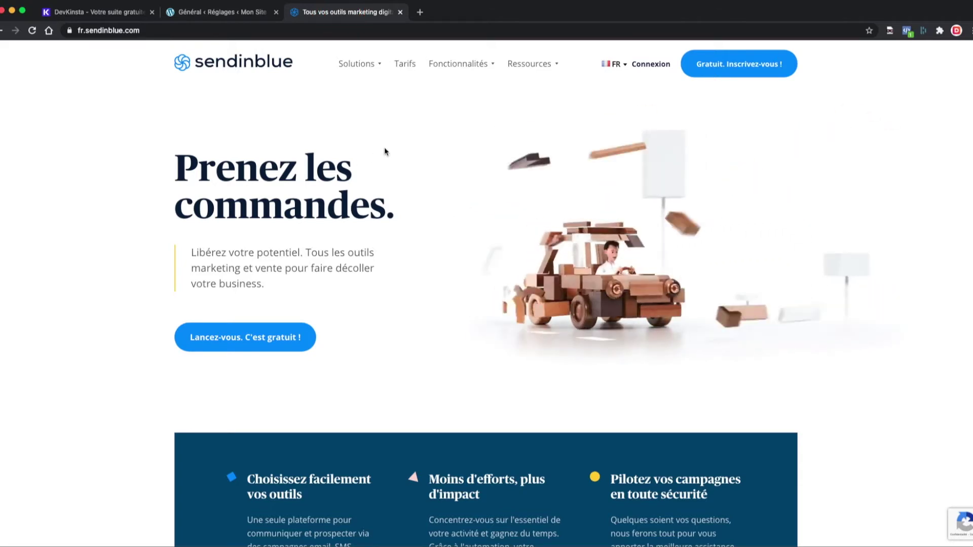
{"action": "left_click", "coordinate": [405, 64]}
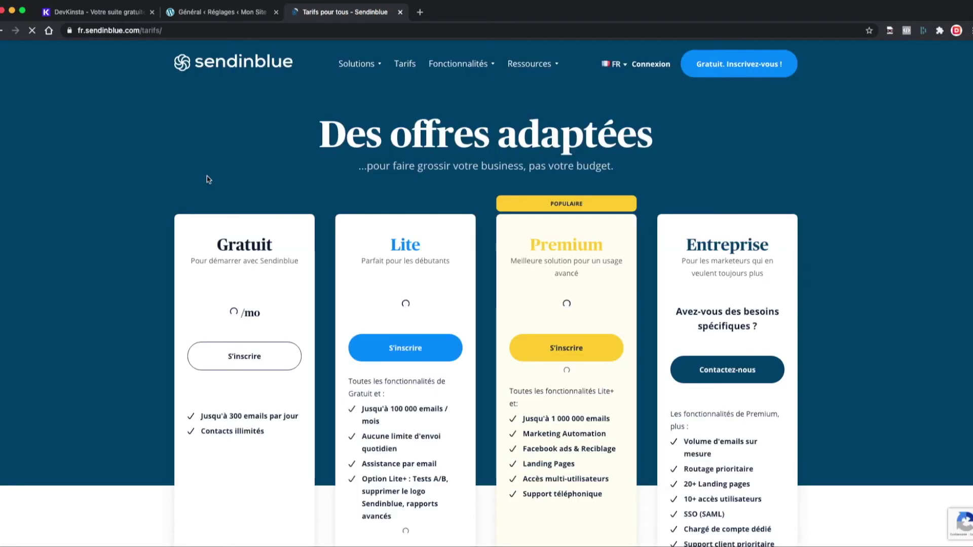
{"action": "scroll", "coordinate": [223, 239], "scroll_direction": "down", "scroll_amount": 2}
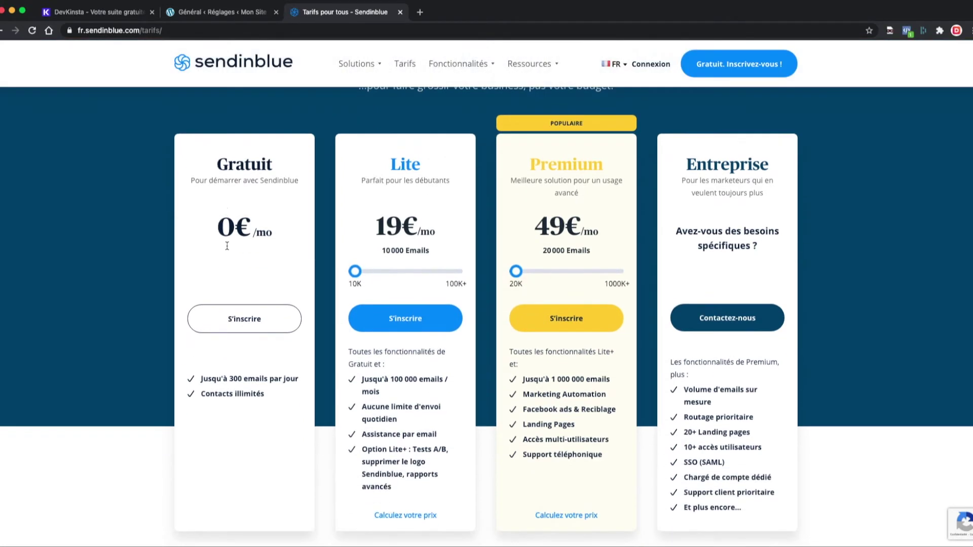
{"action": "scroll", "coordinate": [223, 253], "scroll_direction": "down", "scroll_amount": 2}
{"action": "left_click", "coordinate": [208, 303]}
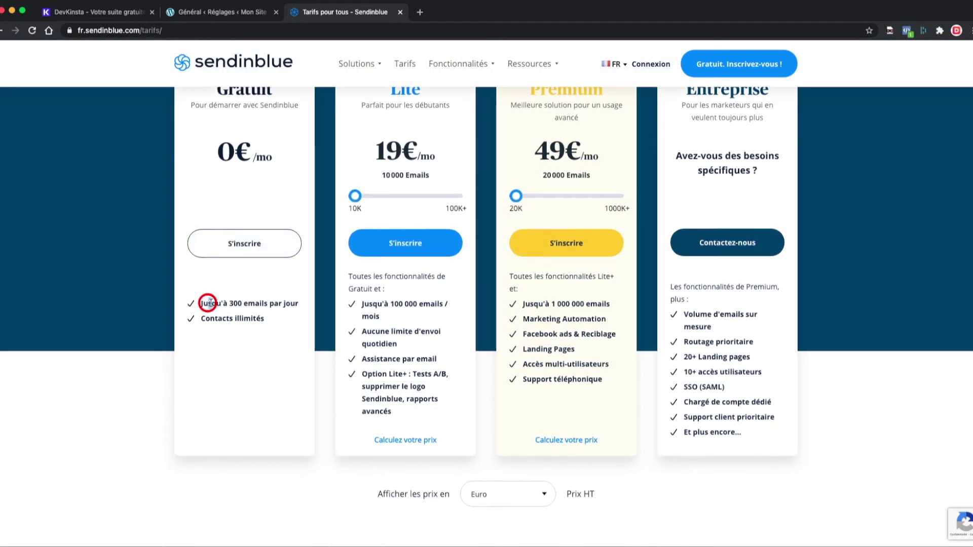
{"action": "left_click_drag", "start_coordinate": [265, 320], "coordinate": [193, 323]}
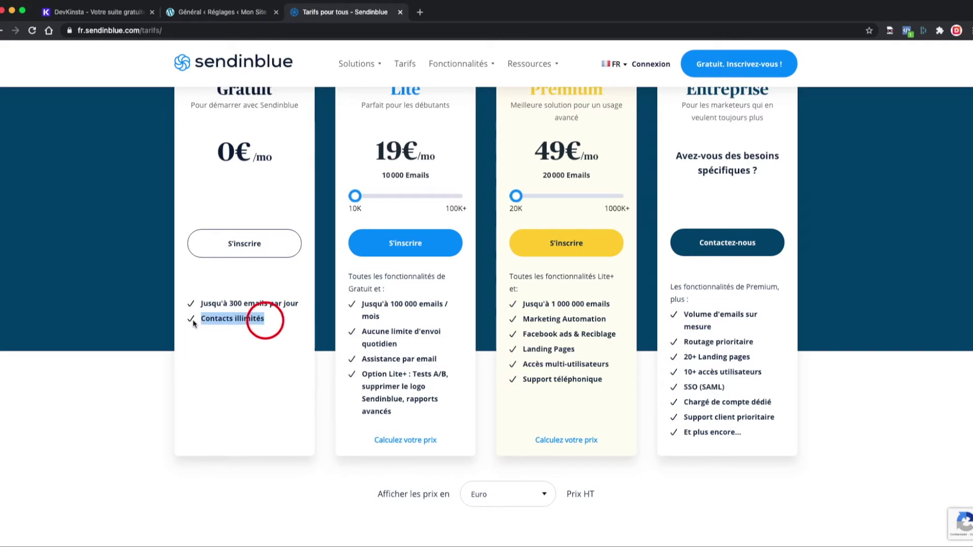
{"action": "scroll", "coordinate": [188, 283], "scroll_direction": "up", "scroll_amount": 2}
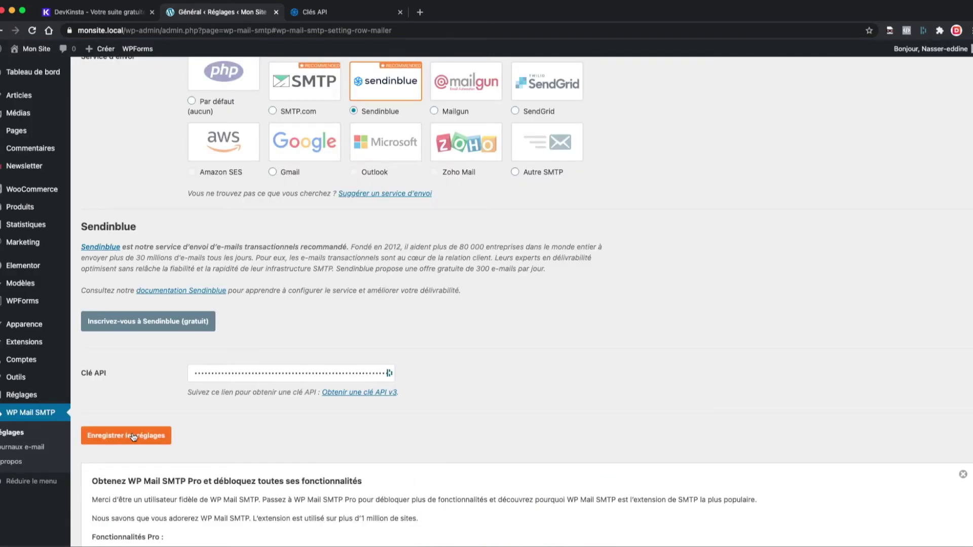
Save the WP Mail SMTP settings with the Sendinblue mailer, and review the sender address, sender name and API key fields
{"action": "left_click", "coordinate": [133, 437]}
{"action": "scroll", "coordinate": [149, 294], "scroll_direction": "down", "scroll_amount": 3}
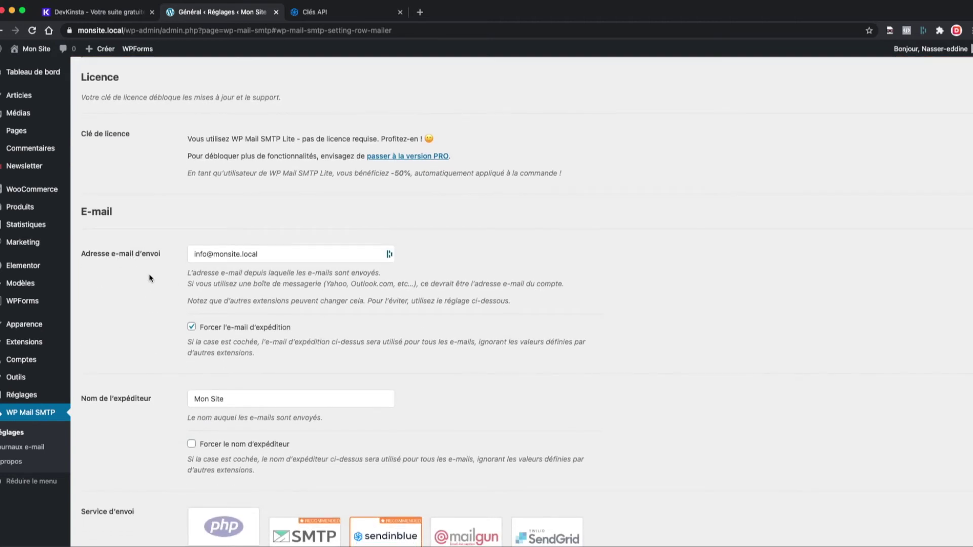
{"action": "scroll", "coordinate": [150, 274], "scroll_direction": "down", "scroll_amount": 1}
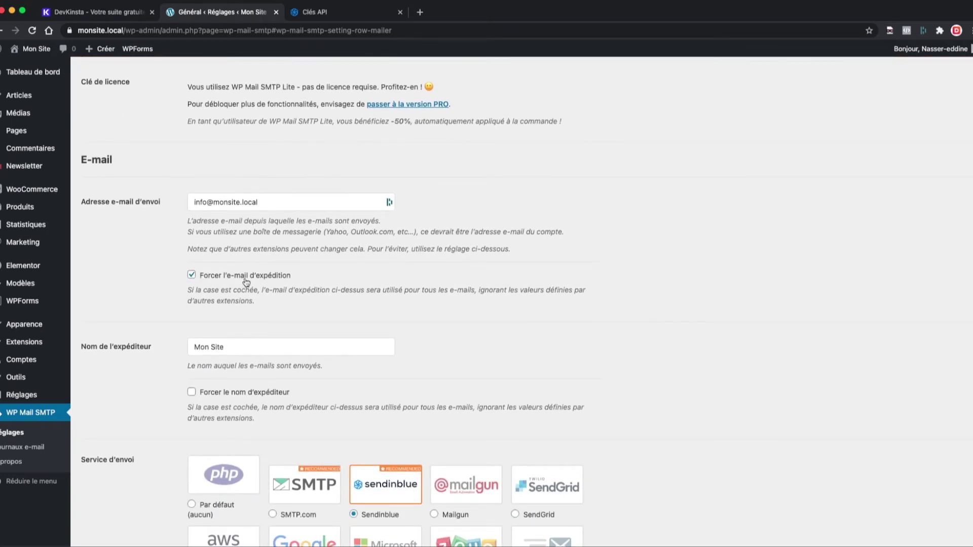
{"action": "scroll", "coordinate": [182, 303], "scroll_direction": "down", "scroll_amount": 1}
{"action": "scroll", "coordinate": [152, 344], "scroll_direction": "down", "scroll_amount": 7}
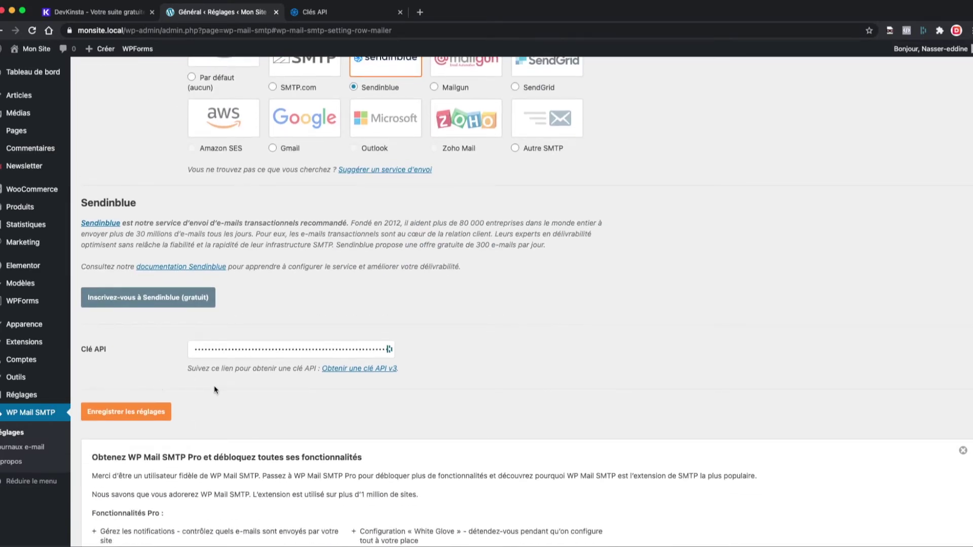
{"action": "scroll", "coordinate": [214, 385], "scroll_direction": "down", "scroll_amount": 3}
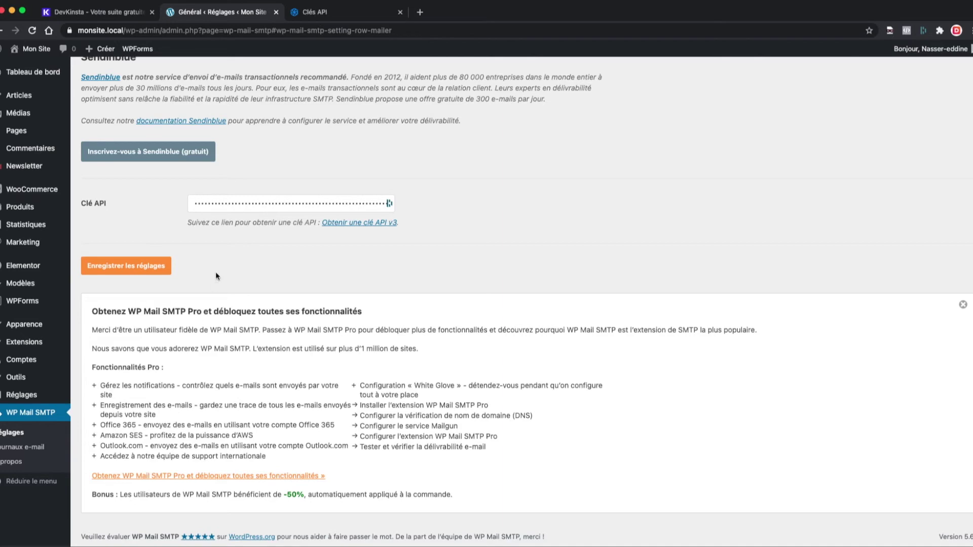
{"action": "scroll", "coordinate": [215, 273], "scroll_direction": "up", "scroll_amount": 15}
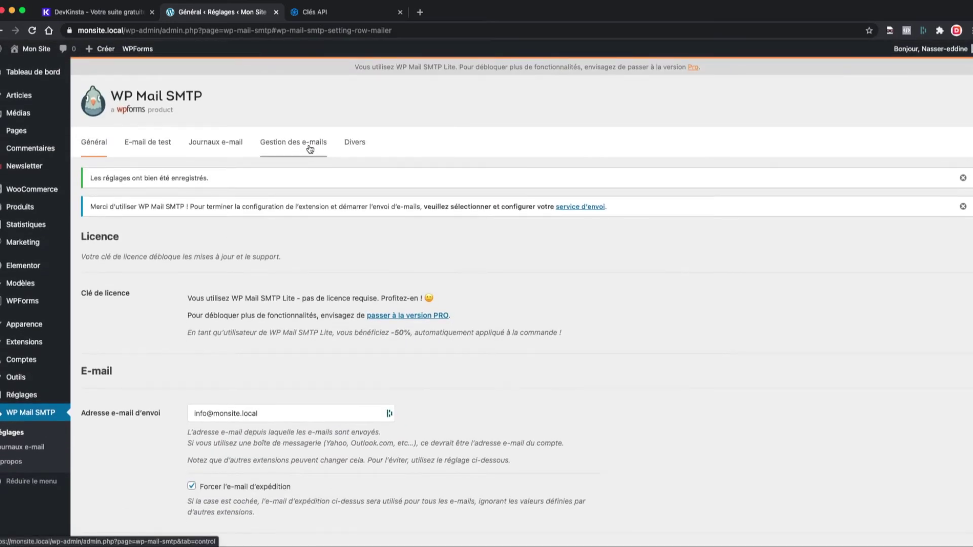
Open WP Mail SMTP's email logs page and examine the sample log list and log details offered by the Pro version
{"action": "left_click", "coordinate": [220, 144]}
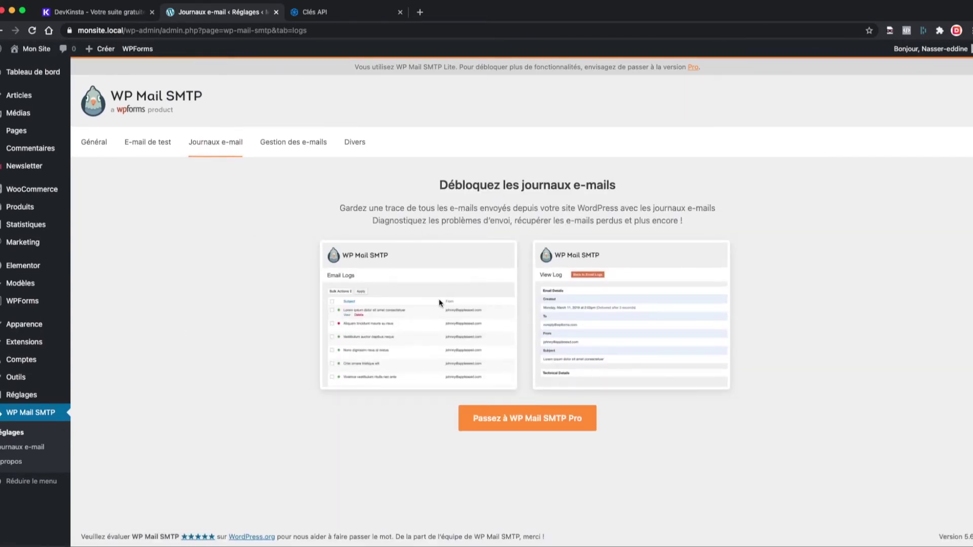
{"action": "scroll", "coordinate": [430, 324], "scroll_direction": "up", "scroll_amount": 5}
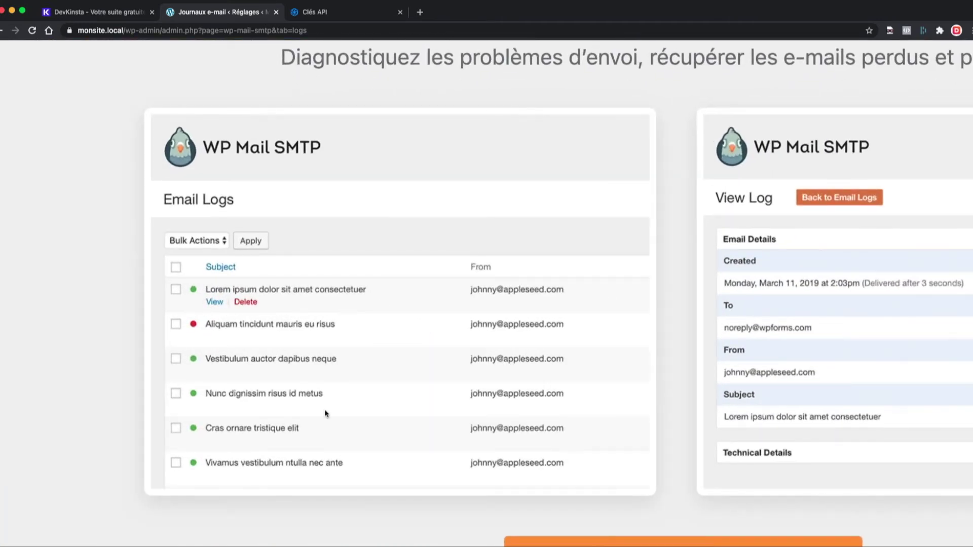
{"action": "scroll", "coordinate": [383, 339], "scroll_direction": "right", "scroll_amount": 10}
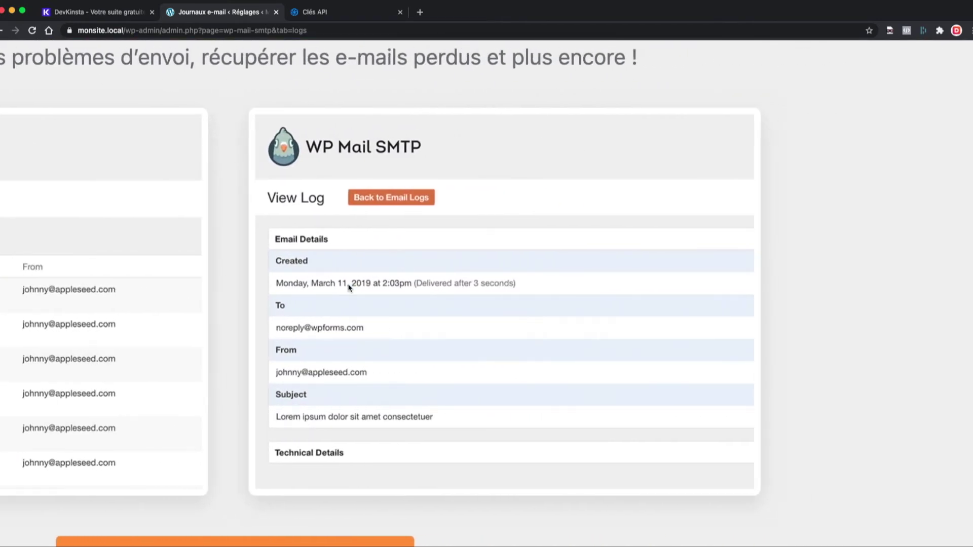
{"action": "scroll", "coordinate": [361, 264], "scroll_direction": "down", "scroll_amount": 5}
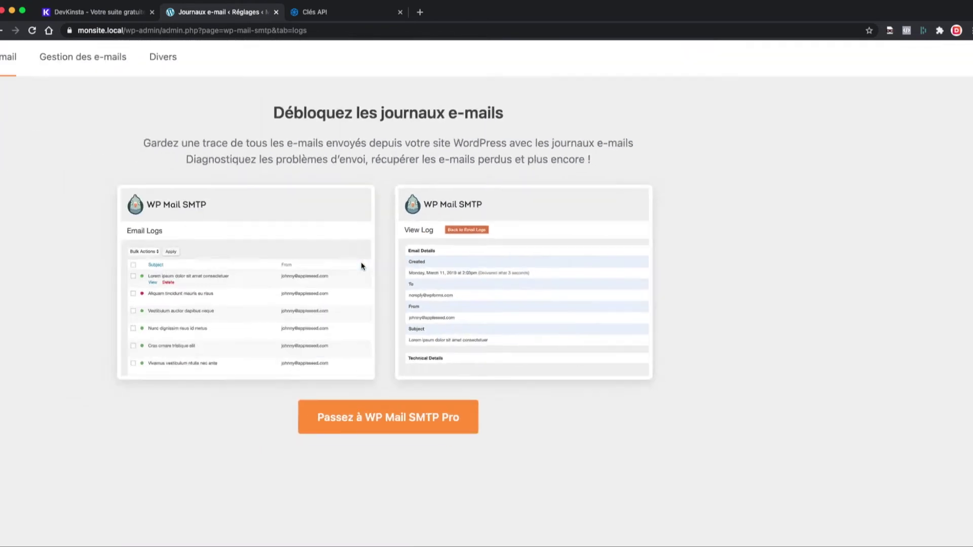
{"action": "scroll", "coordinate": [360, 263], "scroll_direction": "down", "scroll_amount": 3}
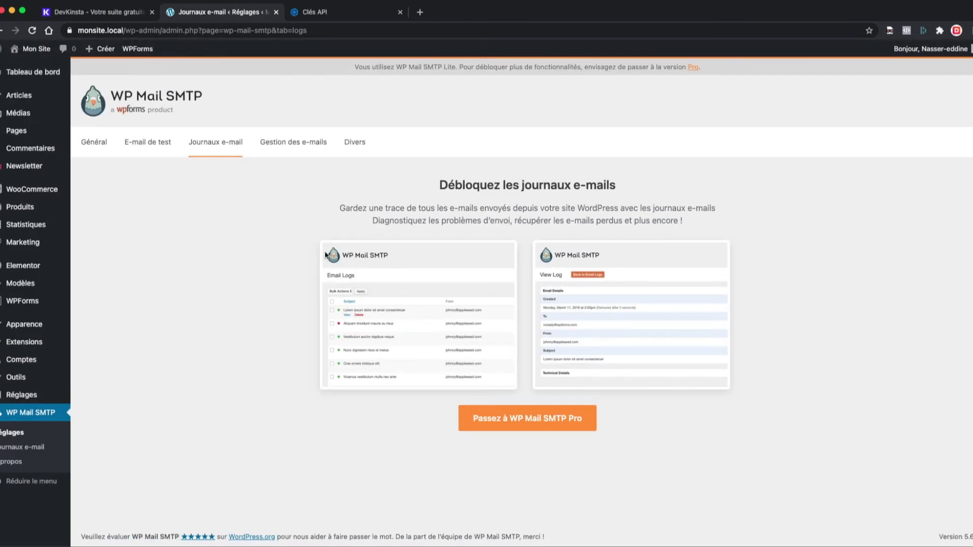
Send an HTML test email from WP Mail SMTP to the prefilled site address, and read the sending notice
{"action": "left_click", "coordinate": [140, 148]}
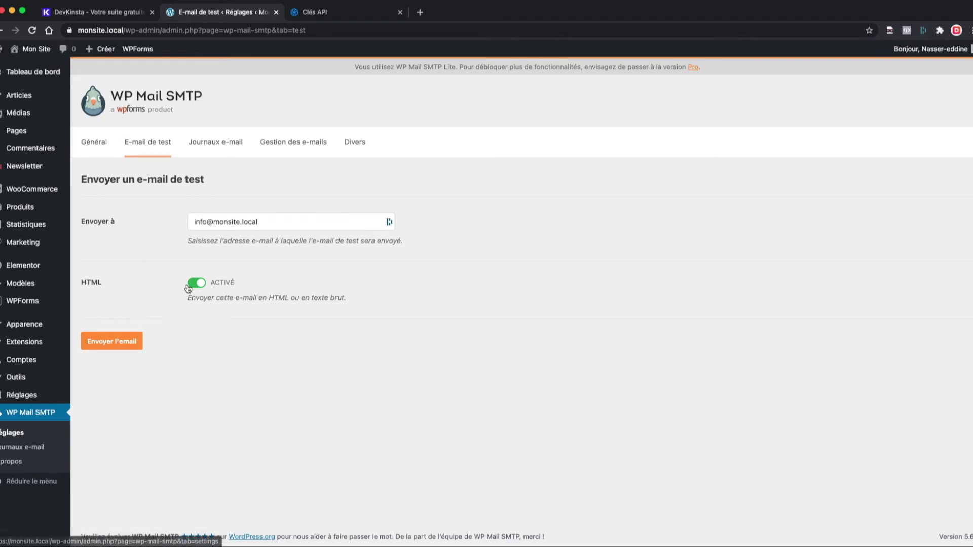
{"action": "left_click", "coordinate": [123, 338]}
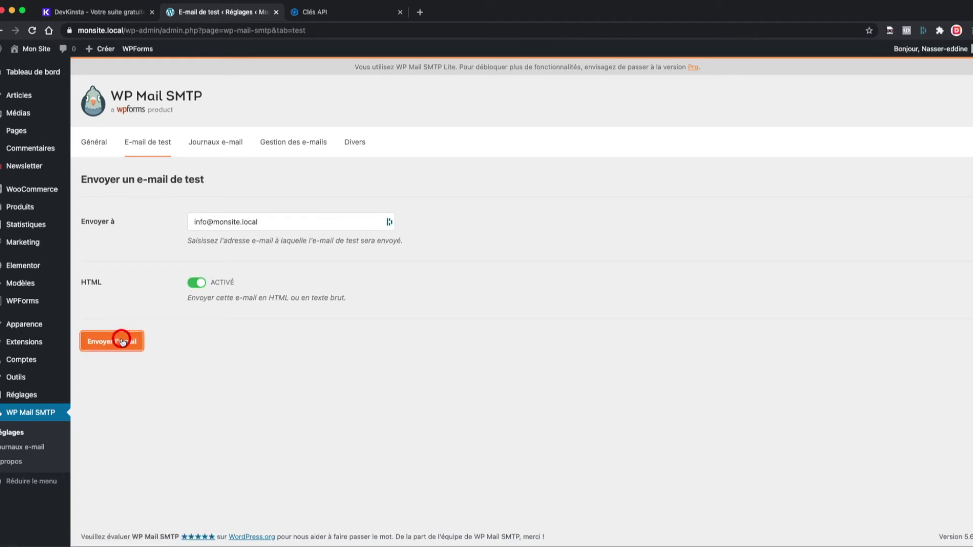
{"action": "left_click_drag", "start_coordinate": [92, 178], "coordinate": [299, 181]}
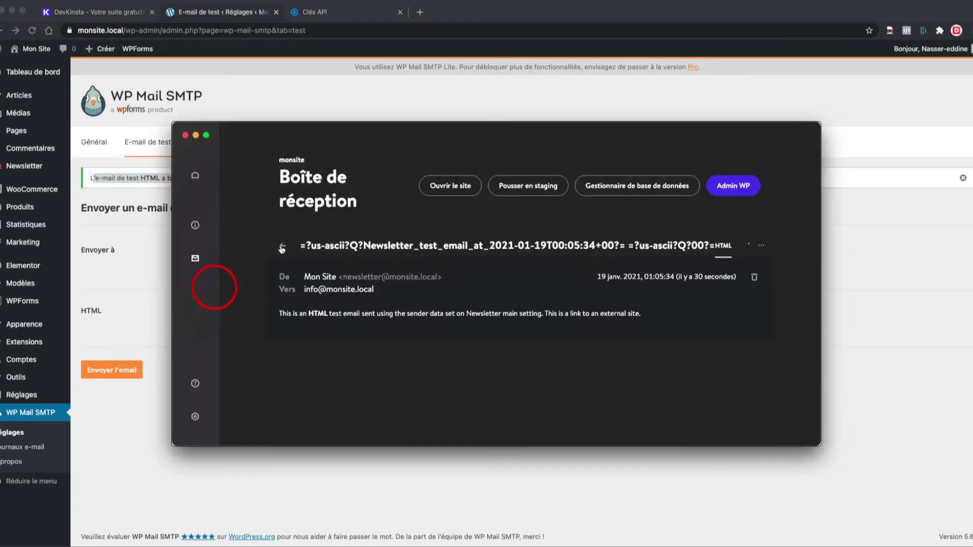
Check DevKinsta's inbox for the WP Mail SMTP test email, reopen the Newsletter test message, and return to WordPress
{"action": "left_click", "coordinate": [280, 247]}
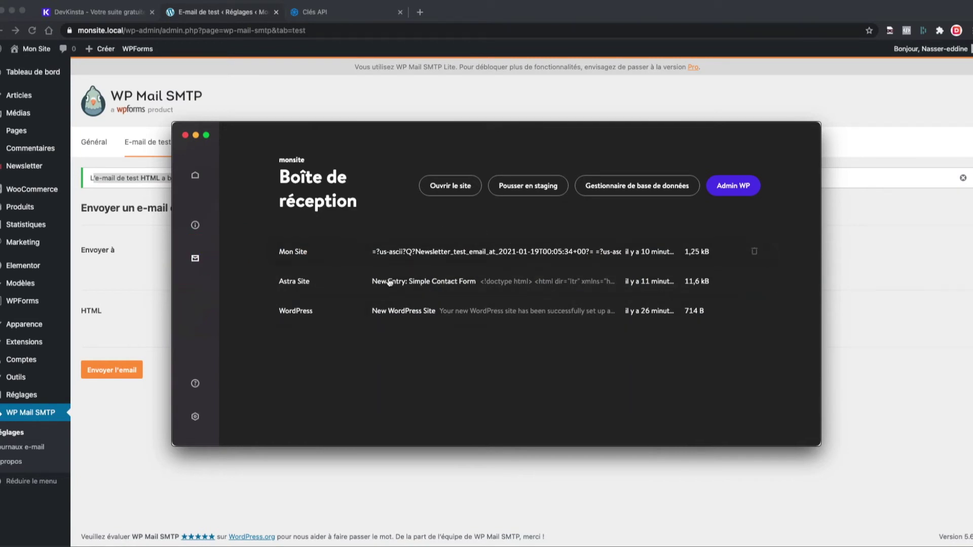
{"action": "left_click", "coordinate": [281, 97]}
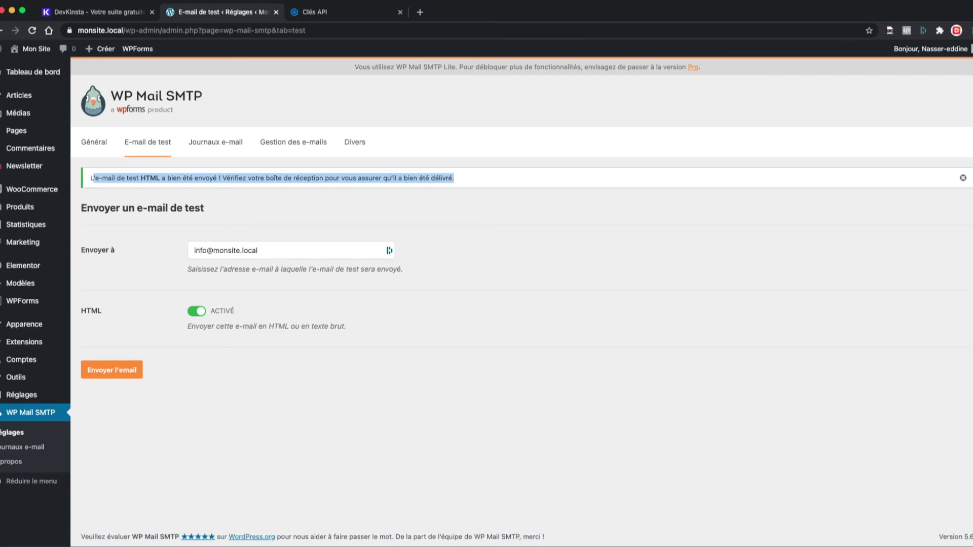
{"action": "key", "text": "super+Tab"}
{"action": "left_click", "coordinate": [435, 254]}
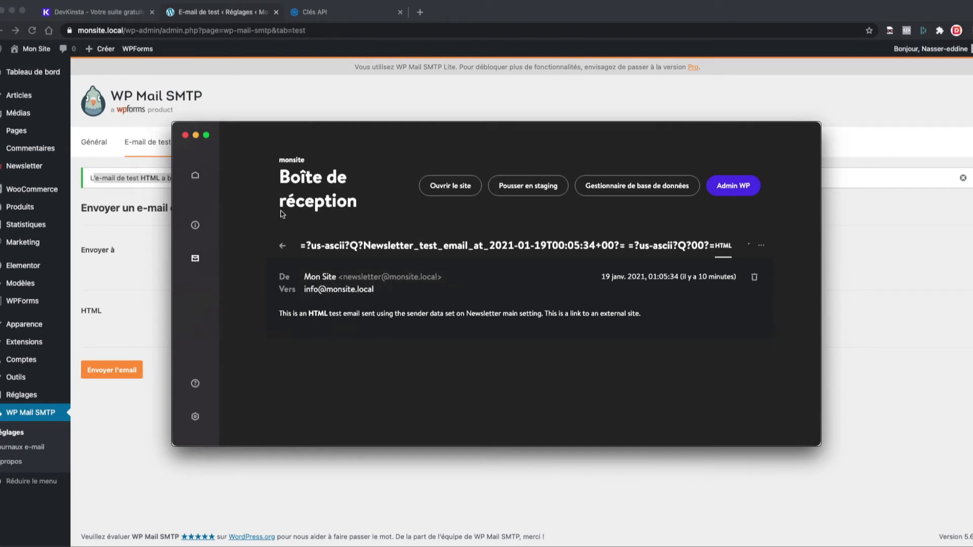
{"action": "left_click", "coordinate": [282, 246]}
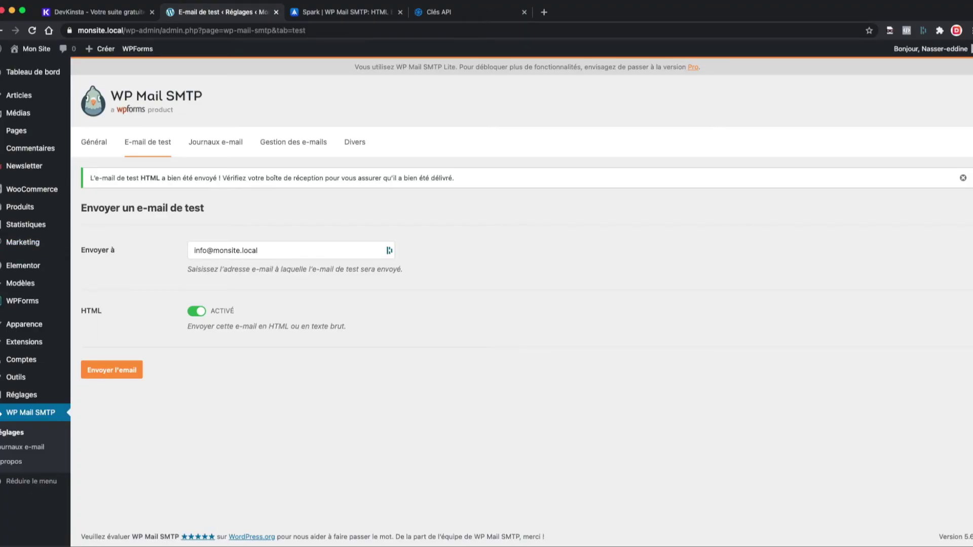
{"action": "key", "text": "super+Tab"}
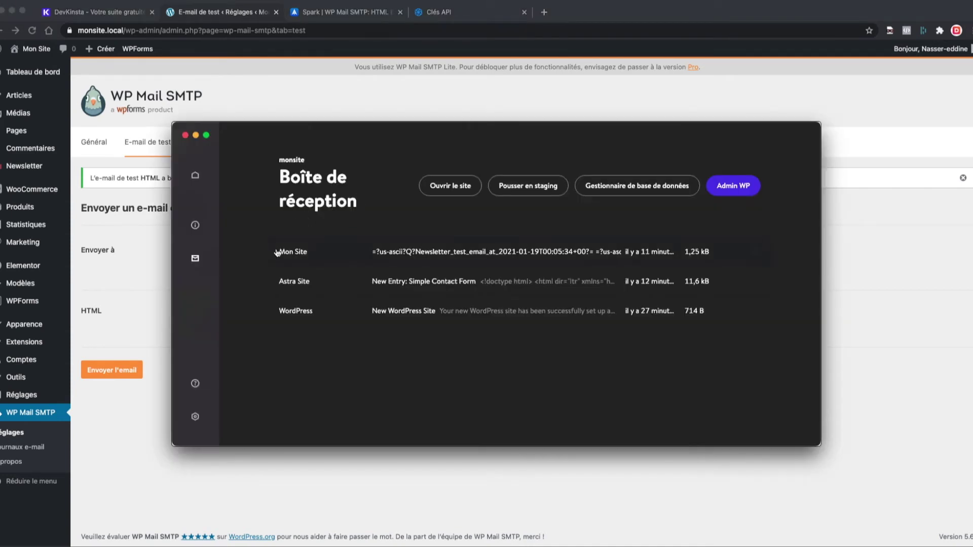
{"action": "left_click", "coordinate": [133, 208]}
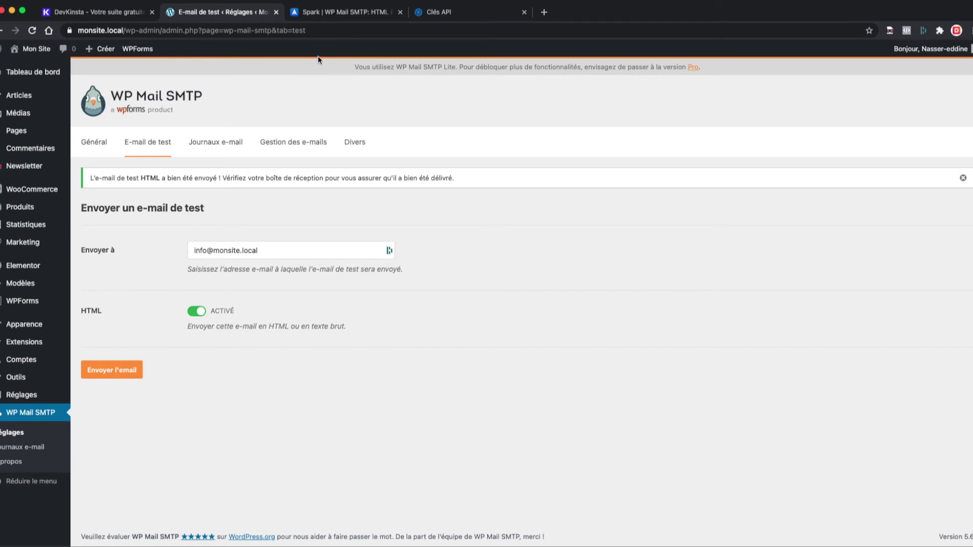
Examine the WP Mail SMTP test email shared in Spark, dismissing the cookie notice, and return to the WordPress admin
{"action": "left_click", "coordinate": [324, 12]}
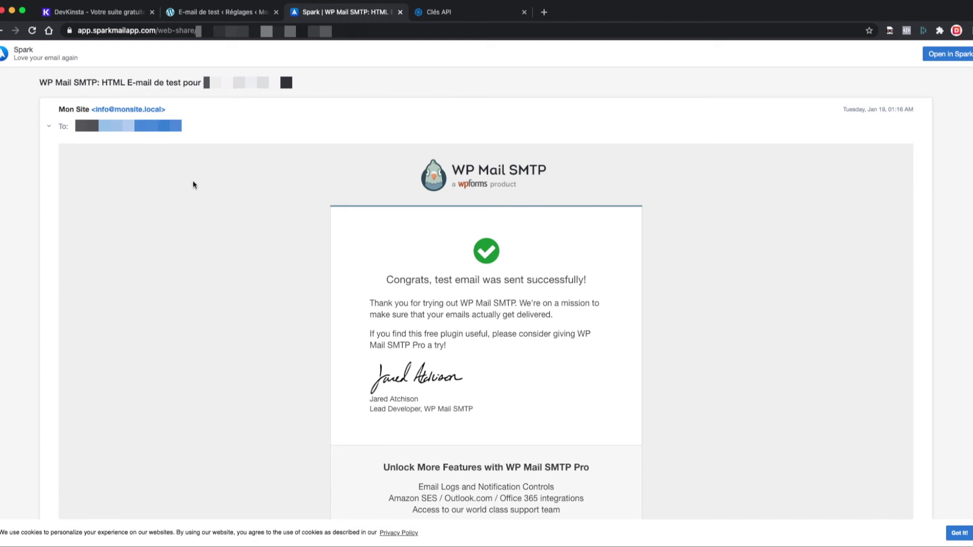
{"action": "left_click", "coordinate": [960, 532]}
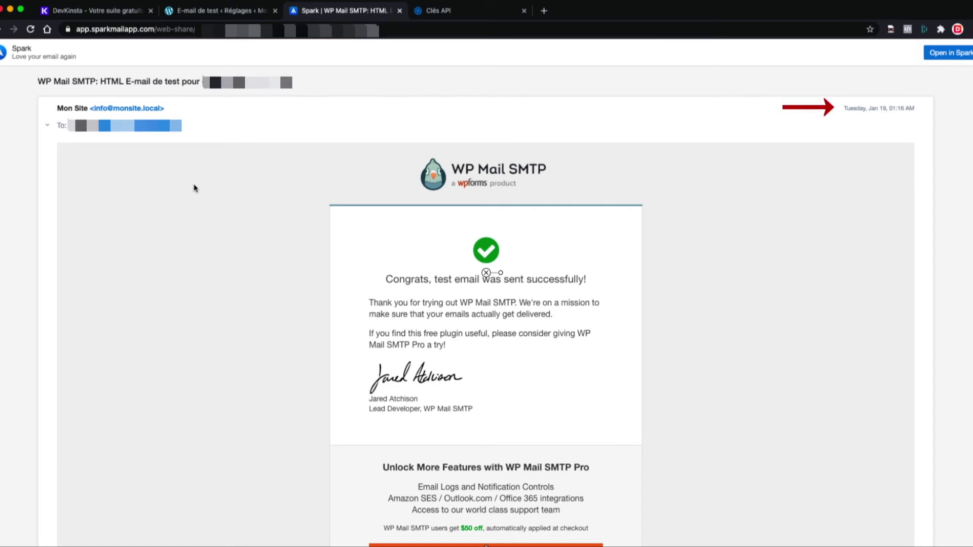
{"action": "left_click", "coordinate": [223, 10]}
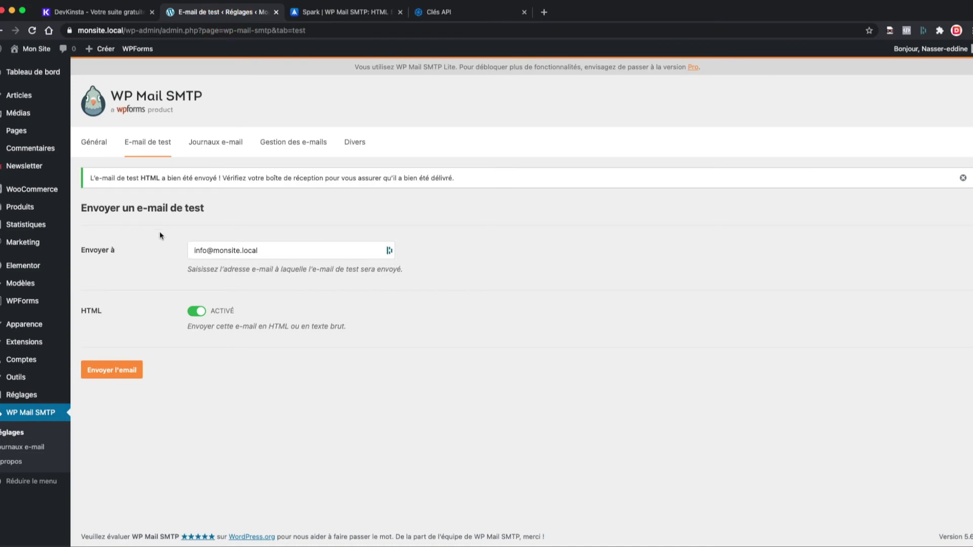
Go back to WP Mail SMTP's general settings and select Gmail as the sending service
{"action": "mouse_move", "coordinate": [33, 168]}
{"action": "left_click", "coordinate": [103, 151]}
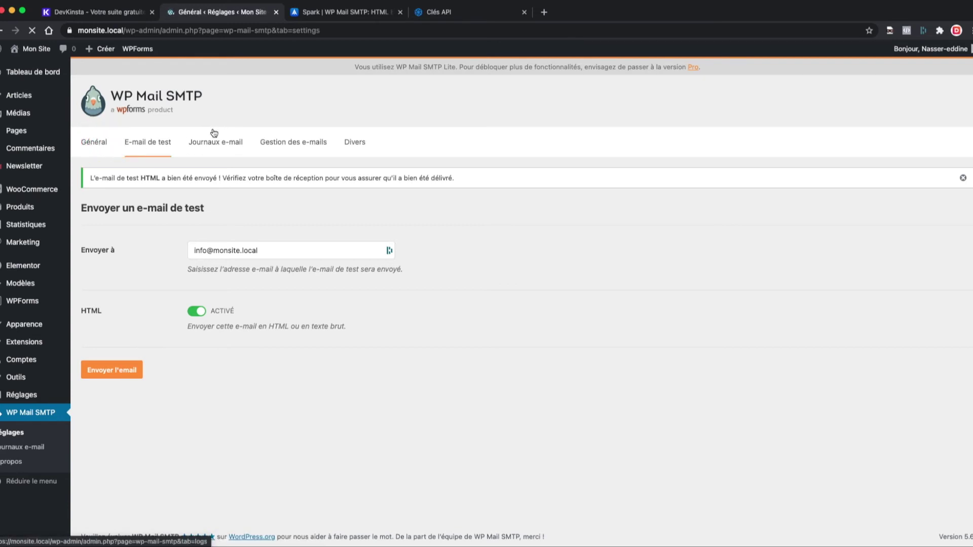
{"action": "scroll", "coordinate": [148, 288], "scroll_direction": "down", "scroll_amount": 5}
{"action": "scroll", "coordinate": [142, 312], "scroll_direction": "down", "scroll_amount": 3}
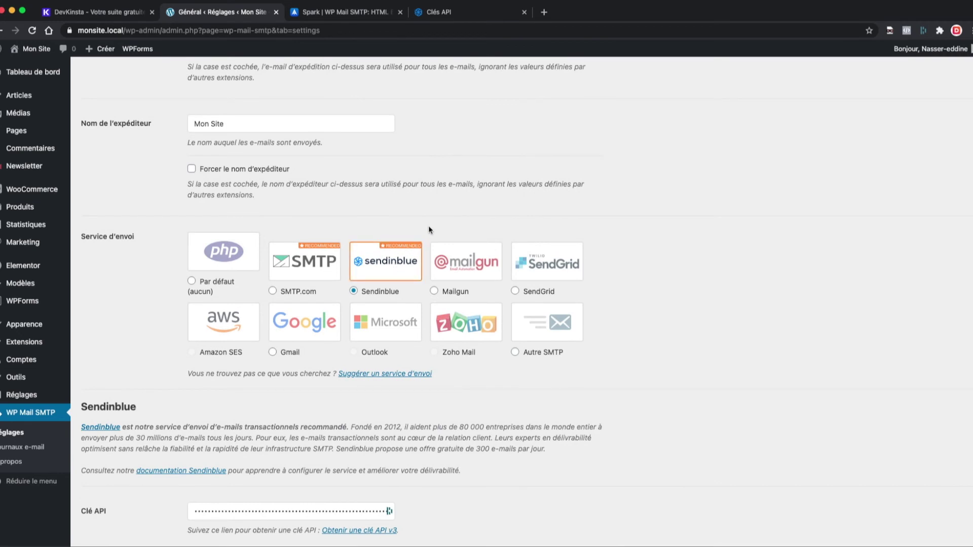
{"action": "left_click", "coordinate": [310, 320]}
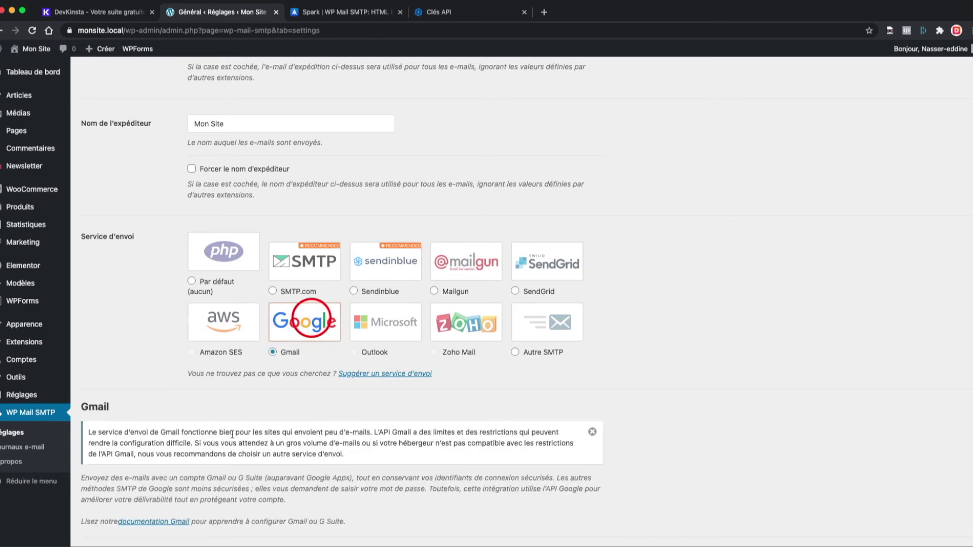
Open the Gmail documentation linked in WP Mail SMTP's Gmail settings in a new tab, and read its plugin configuration section
{"action": "scroll", "coordinate": [233, 435], "scroll_direction": "down", "scroll_amount": 3}
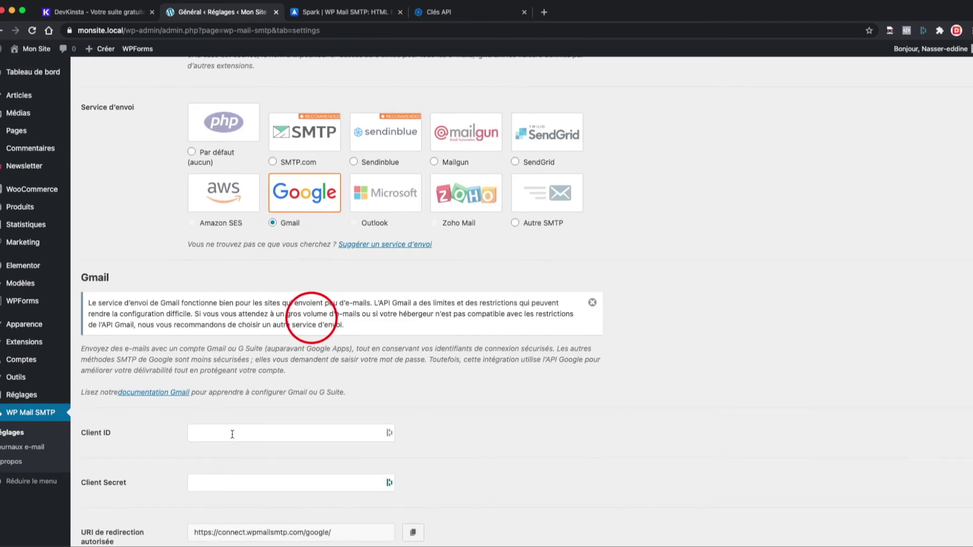
{"action": "left_click", "coordinate": [152, 393], "text": "super"}
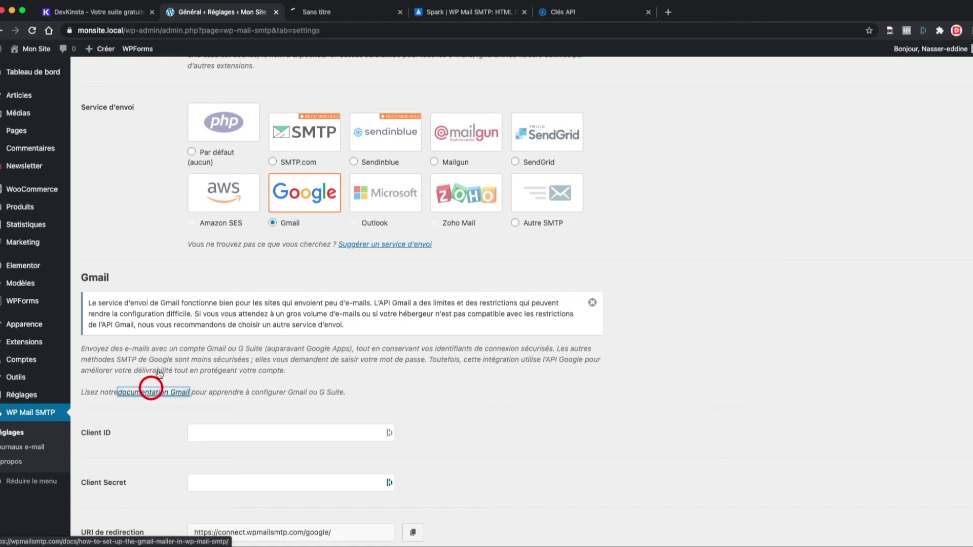
{"action": "left_click", "coordinate": [357, 12]}
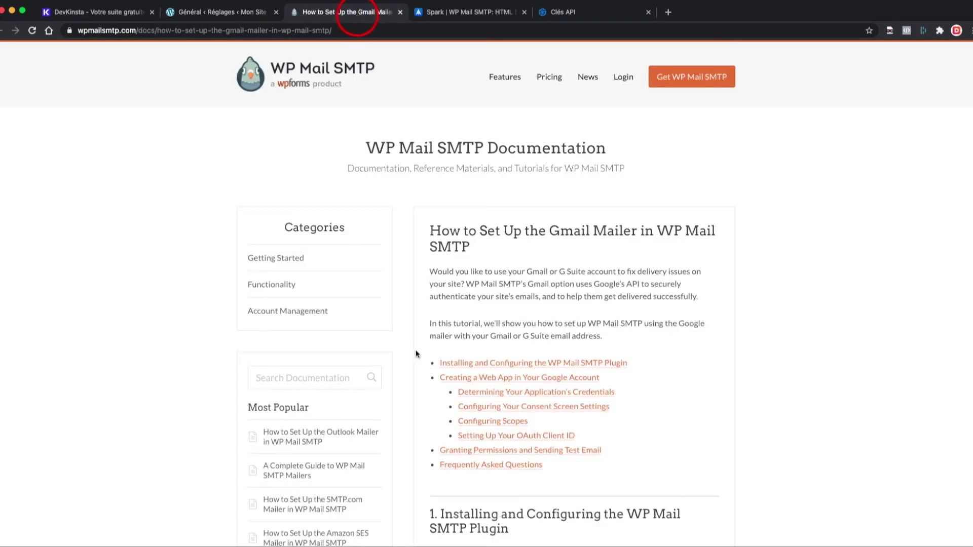
{"action": "scroll", "coordinate": [417, 354], "scroll_direction": "down", "scroll_amount": 6}
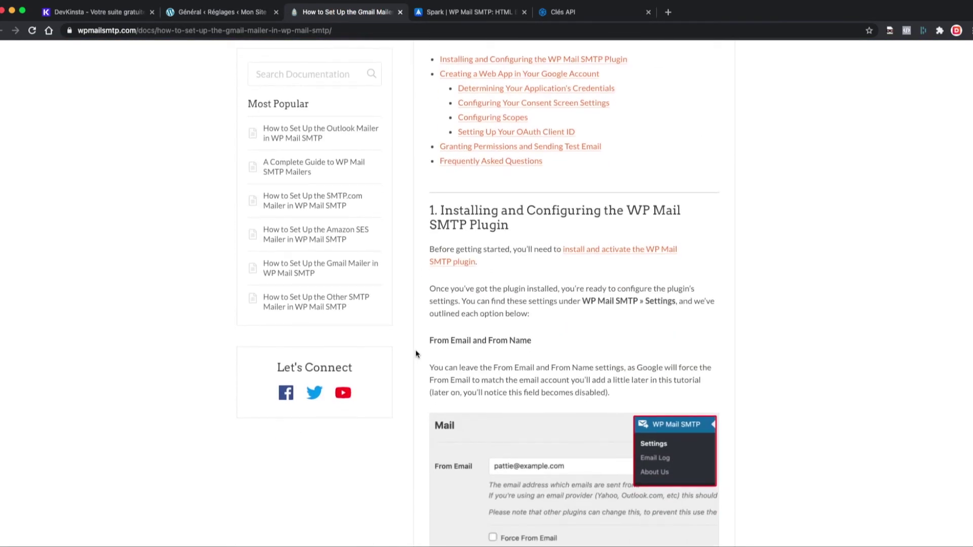
{"action": "scroll", "coordinate": [417, 353], "scroll_direction": "down", "scroll_amount": 2}
{"action": "scroll", "coordinate": [506, 280], "scroll_direction": "down", "scroll_amount": 1}
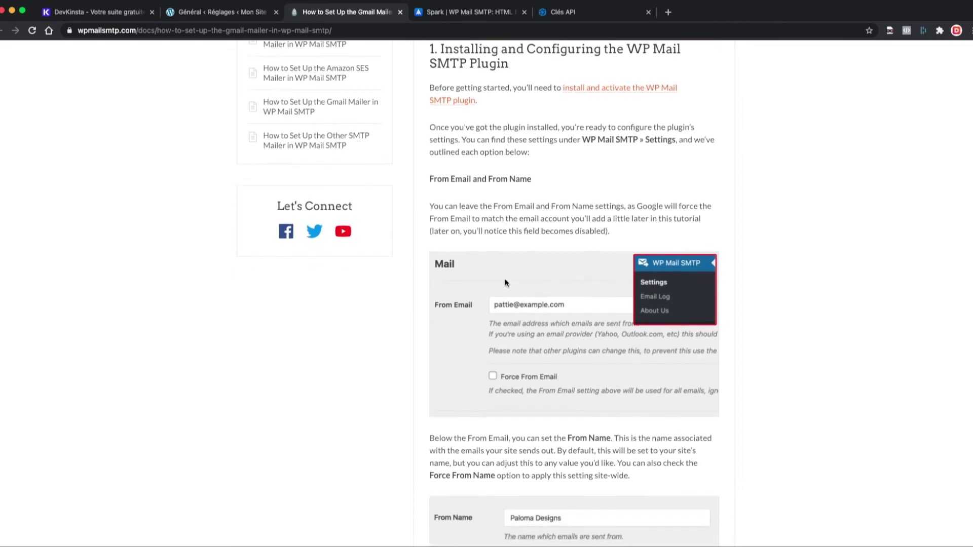
{"action": "scroll", "coordinate": [505, 283], "scroll_direction": "down", "scroll_amount": 10}
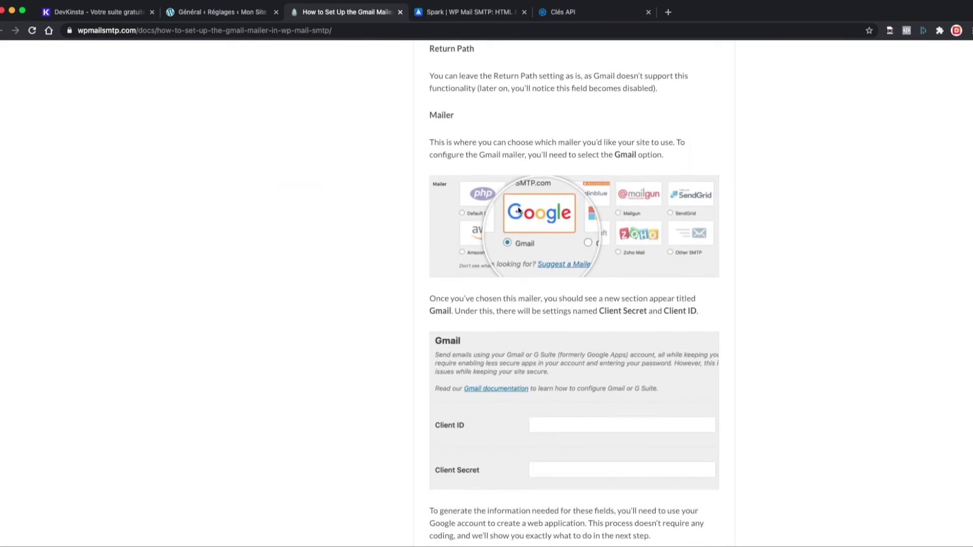
{"action": "scroll", "coordinate": [518, 210], "scroll_direction": "down", "scroll_amount": 4}
{"action": "scroll", "coordinate": [515, 269], "scroll_direction": "down", "scroll_amount": 1}
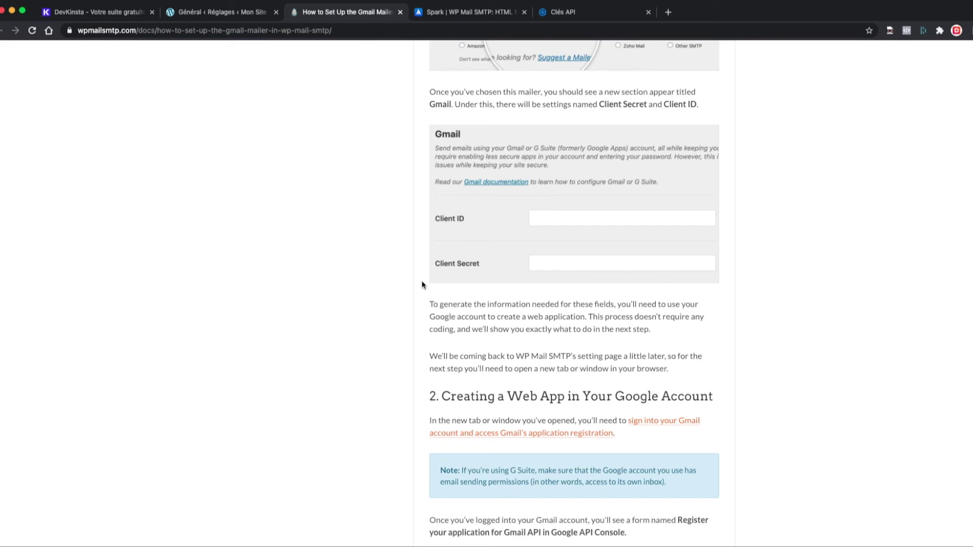
Read the guide's instructions on creating a web app in a Google account and determining the application's credentials
{"action": "scroll", "coordinate": [423, 284], "scroll_direction": "down", "scroll_amount": 6}
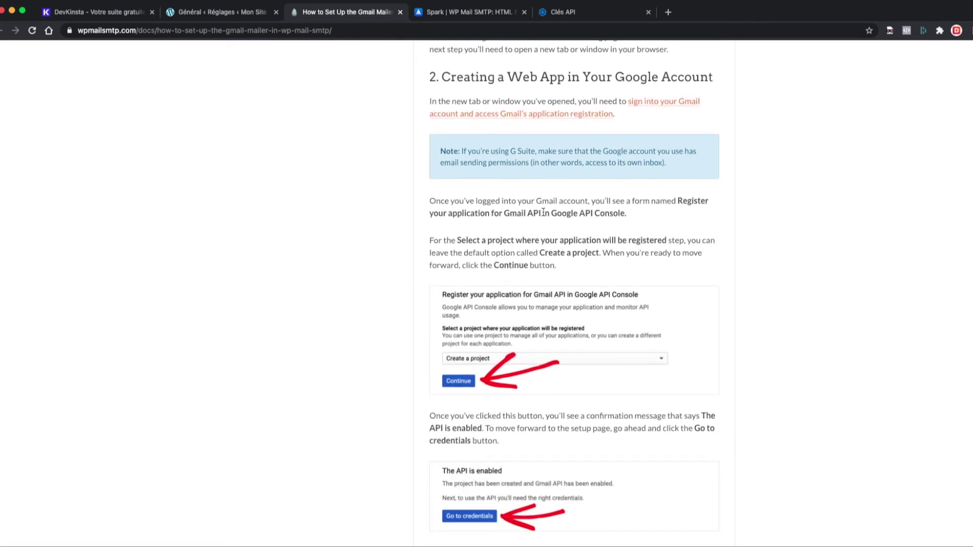
{"action": "scroll", "coordinate": [534, 230], "scroll_direction": "up", "scroll_amount": 1}
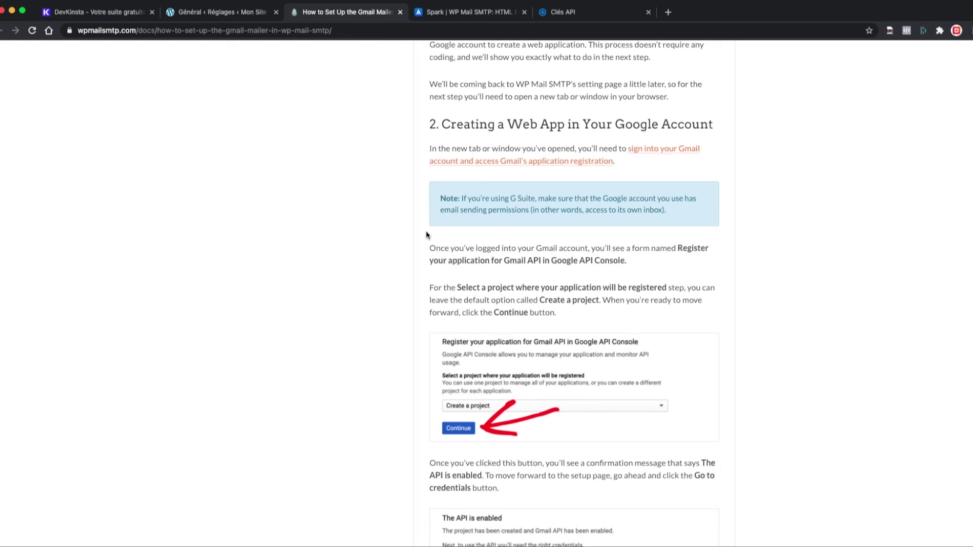
{"action": "scroll", "coordinate": [426, 233], "scroll_direction": "down", "scroll_amount": 7}
{"action": "scroll", "coordinate": [426, 234], "scroll_direction": "down", "scroll_amount": 4}
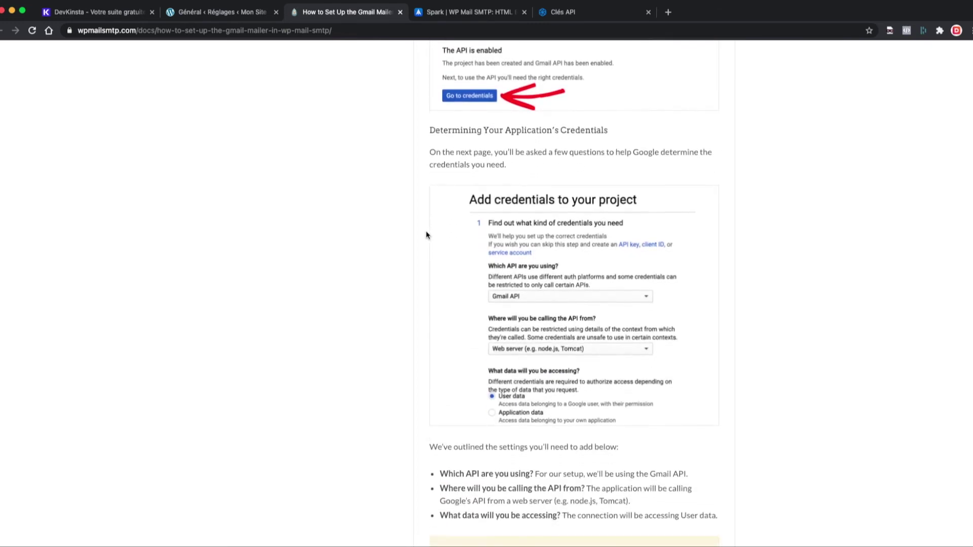
{"action": "scroll", "coordinate": [426, 233], "scroll_direction": "down", "scroll_amount": 2}
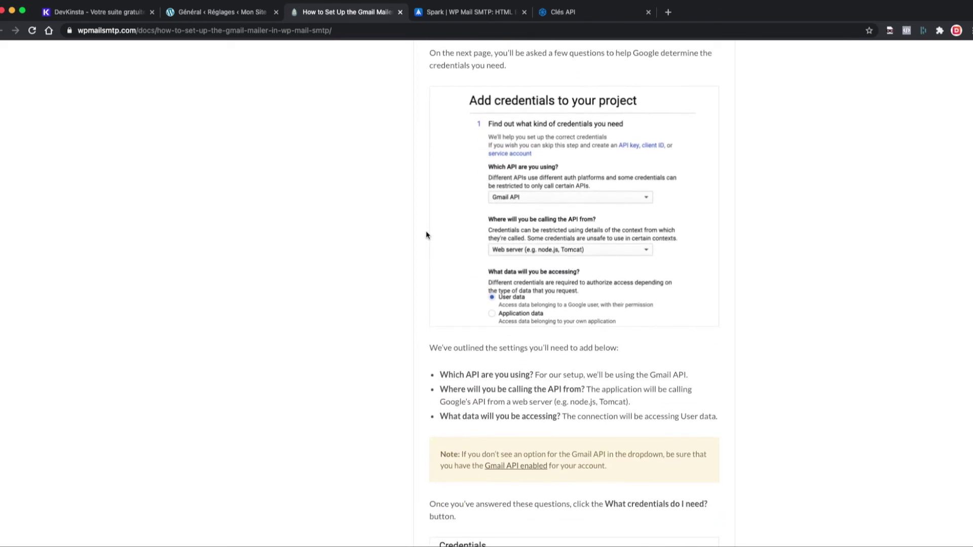
{"action": "scroll", "coordinate": [426, 233], "scroll_direction": "up", "scroll_amount": 1}
{"action": "scroll", "coordinate": [446, 166], "scroll_direction": "down", "scroll_amount": 5}
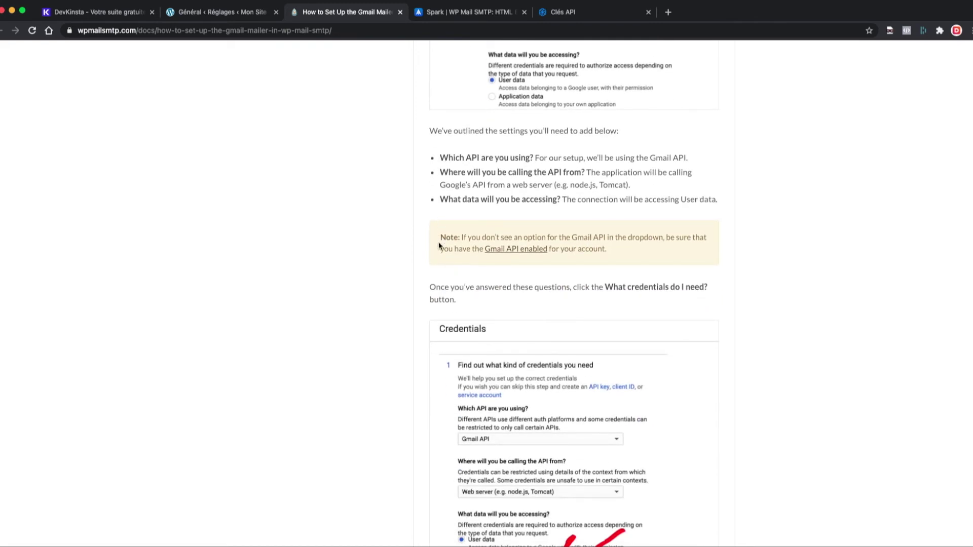
{"action": "scroll", "coordinate": [439, 245], "scroll_direction": "down", "scroll_amount": 3}
{"action": "scroll", "coordinate": [424, 181], "scroll_direction": "down", "scroll_amount": 2}
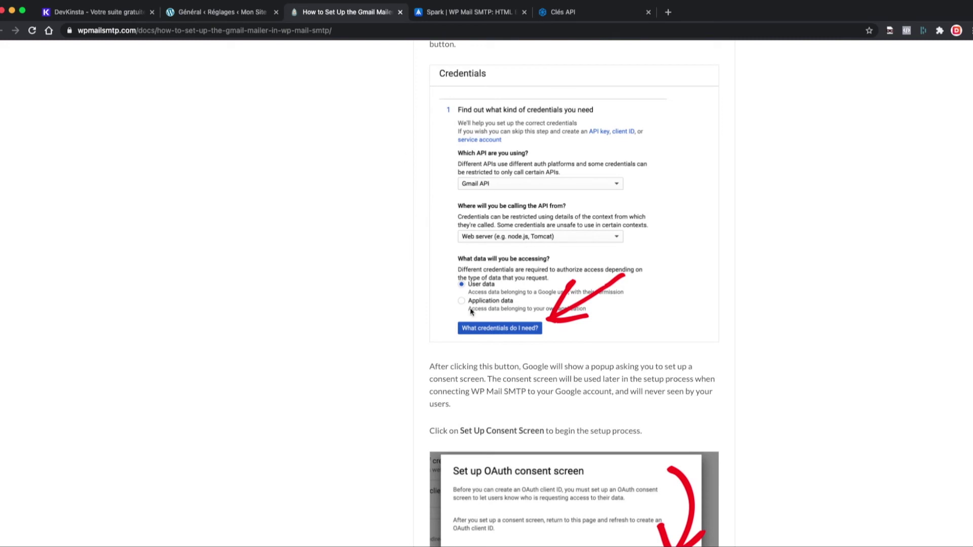
{"action": "scroll", "coordinate": [460, 107], "scroll_direction": "up", "scroll_amount": 1}
{"action": "scroll", "coordinate": [460, 106], "scroll_direction": "down", "scroll_amount": 3}
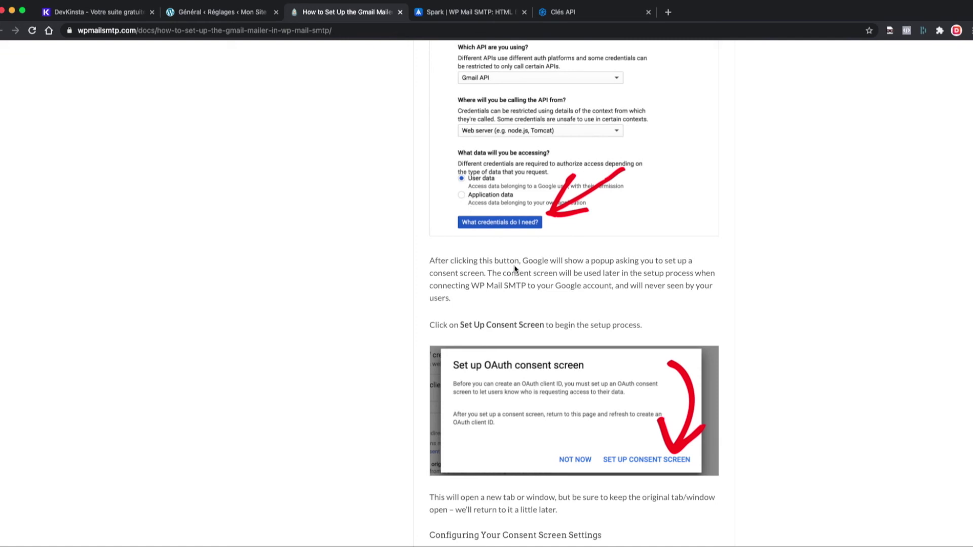
Examine the guide's consent screen settings, covering user type, app information and app domain
{"action": "scroll", "coordinate": [514, 263], "scroll_direction": "down", "scroll_amount": 2}
{"action": "scroll", "coordinate": [489, 390], "scroll_direction": "down", "scroll_amount": 4}
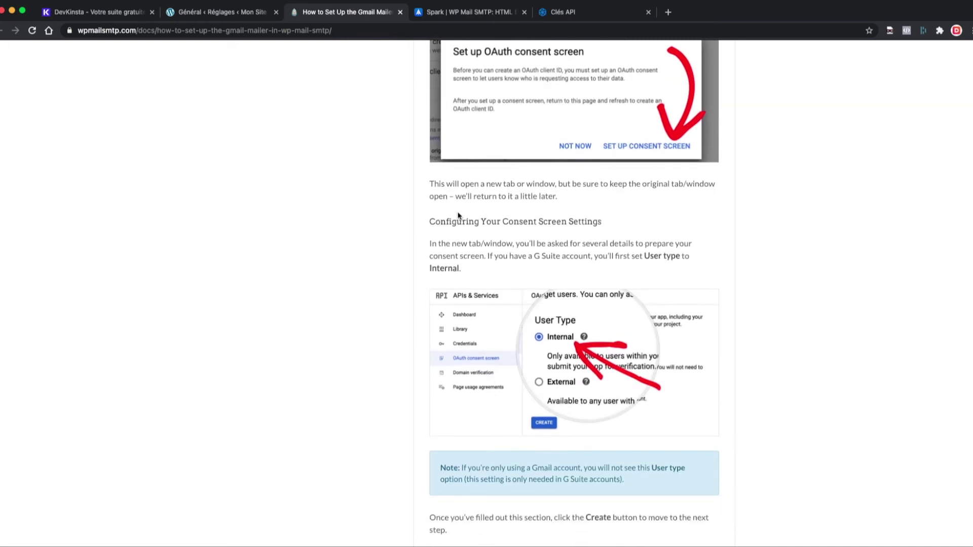
{"action": "scroll", "coordinate": [461, 214], "scroll_direction": "down", "scroll_amount": 1}
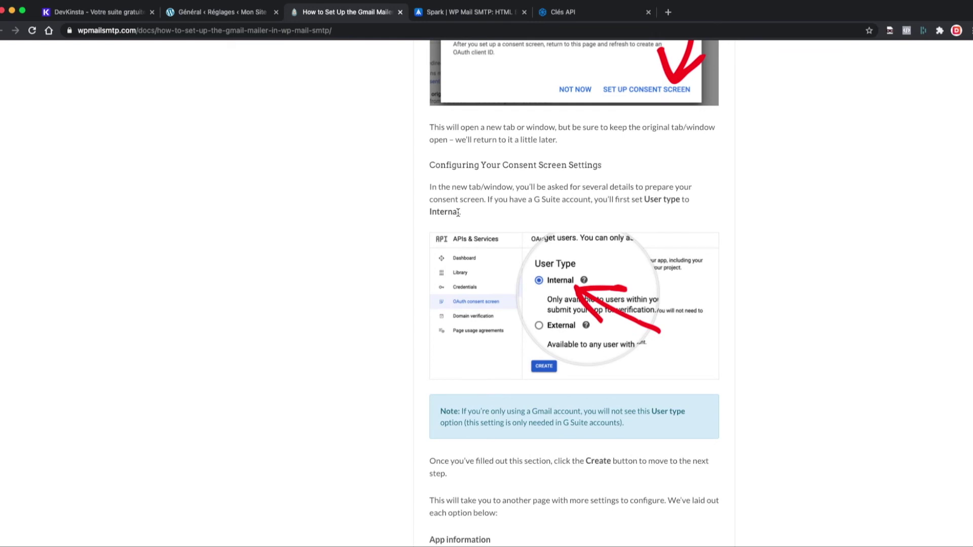
{"action": "scroll", "coordinate": [458, 212], "scroll_direction": "down", "scroll_amount": 8}
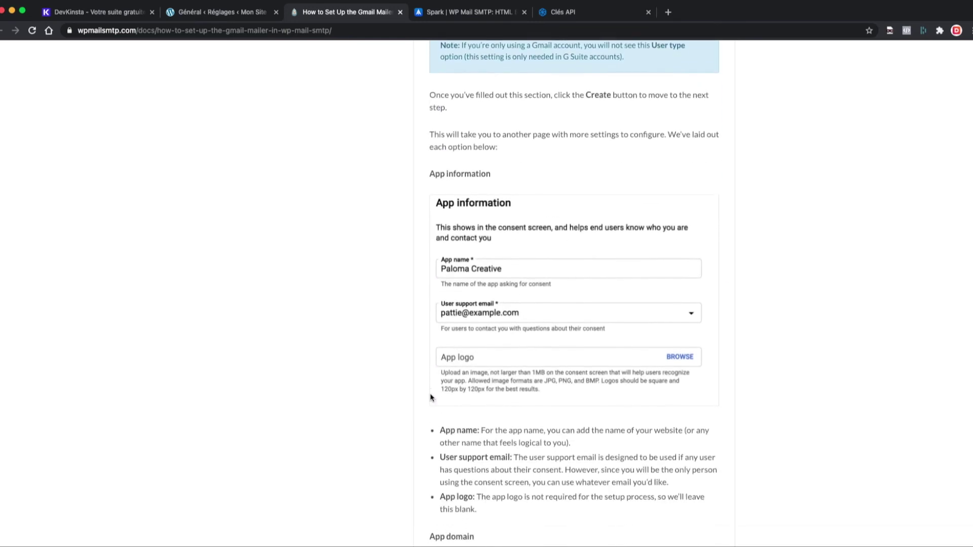
{"action": "scroll", "coordinate": [431, 398], "scroll_direction": "down", "scroll_amount": 7}
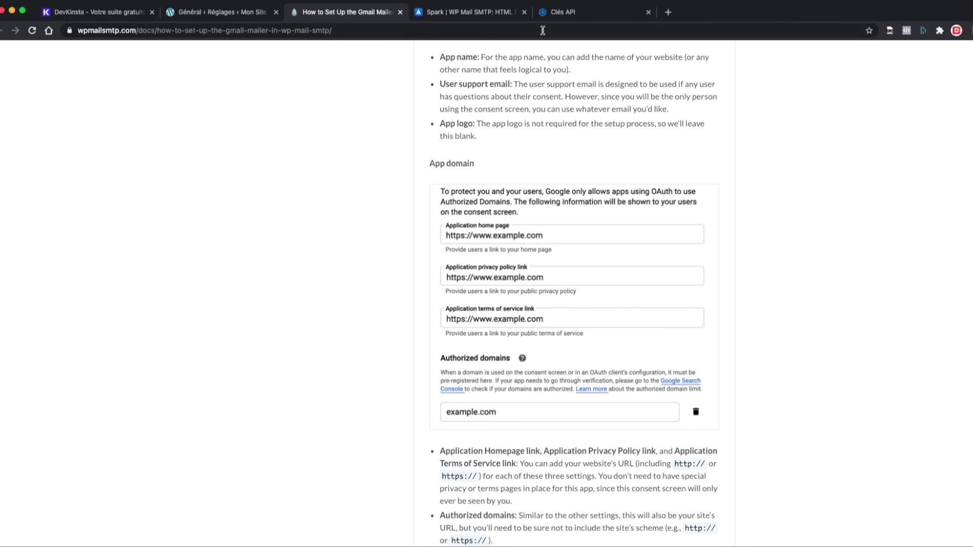
Review Sendinblue's transactional email statistics and message events, and return to the WordPress admin
{"action": "left_click", "coordinate": [561, 13]}
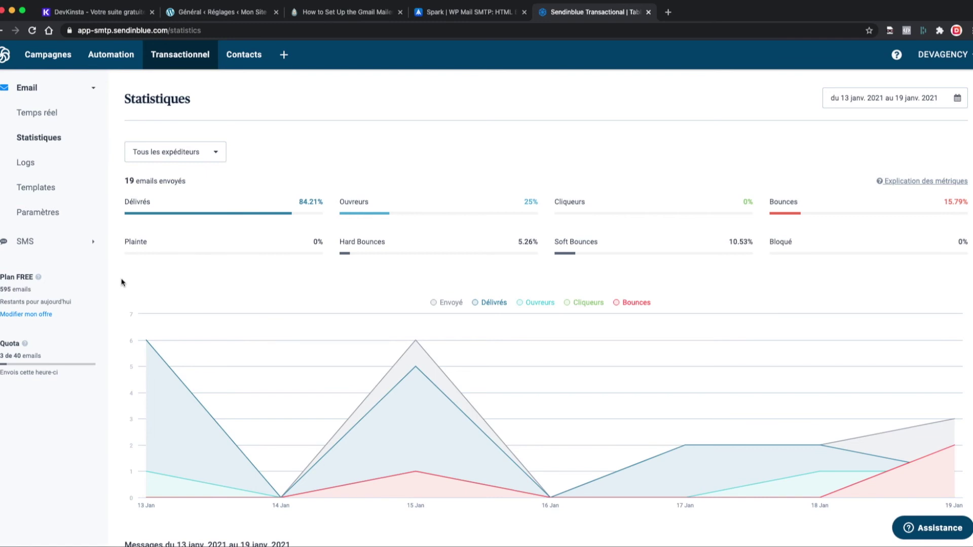
{"action": "scroll", "coordinate": [47, 250], "scroll_direction": "down", "scroll_amount": 9}
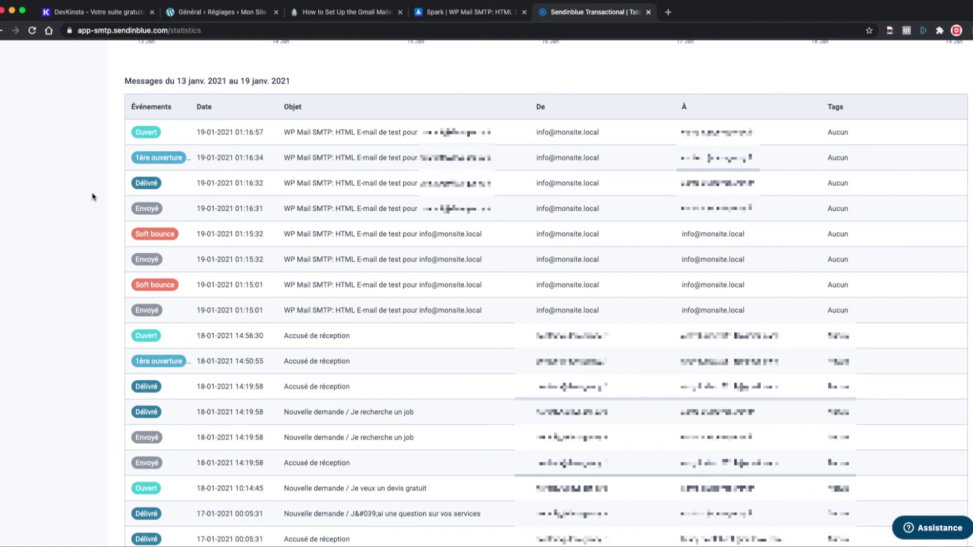
{"action": "left_click", "coordinate": [223, 11]}
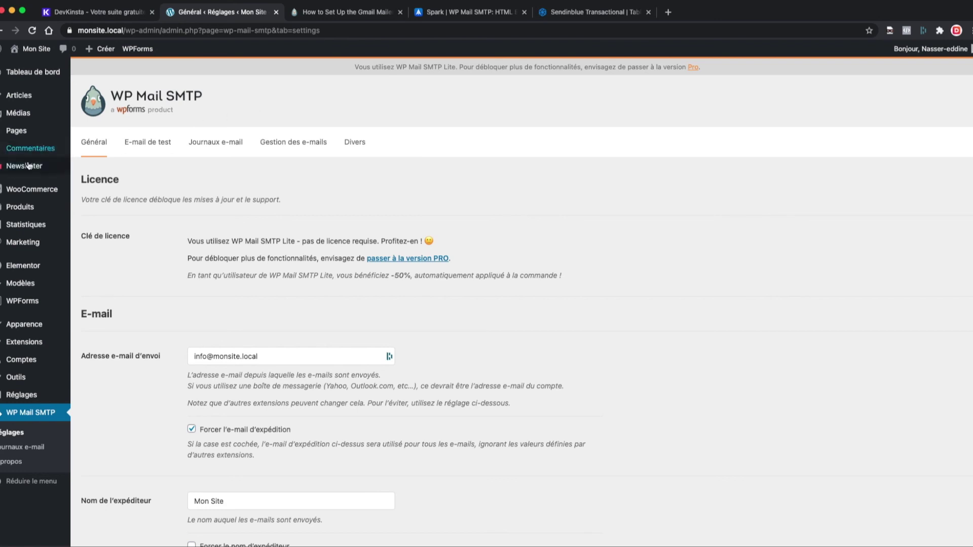
Go to the site's installed plugins list and open the details of AcyMailing
{"action": "mouse_move", "coordinate": [30, 171]}
{"action": "left_click", "coordinate": [40, 338]}
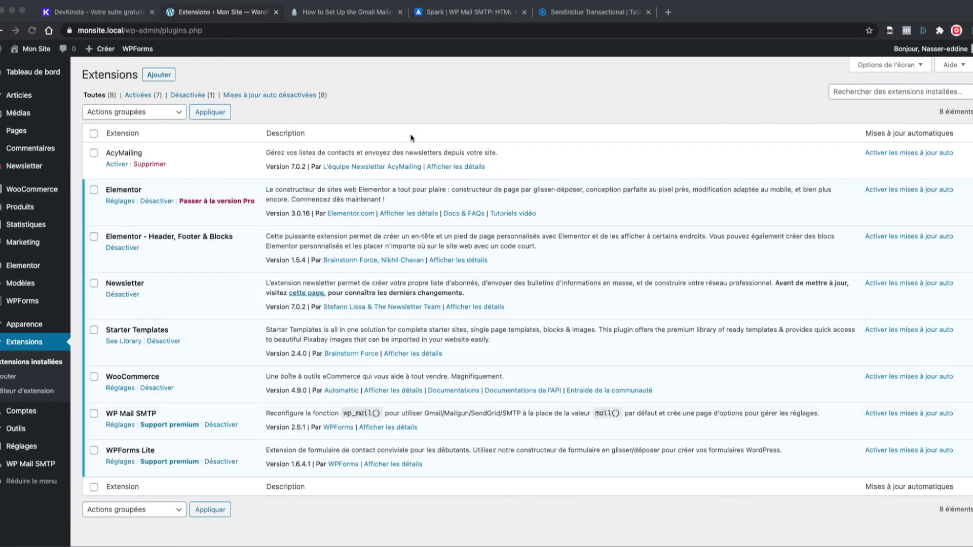
{"action": "left_click", "coordinate": [455, 168]}
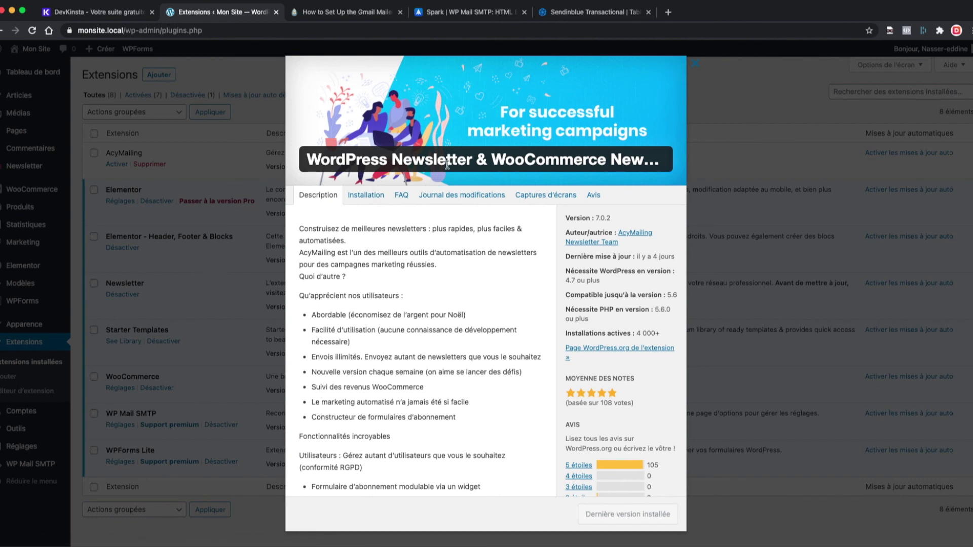
{"action": "scroll", "coordinate": [435, 223], "scroll_direction": "down", "scroll_amount": 2}
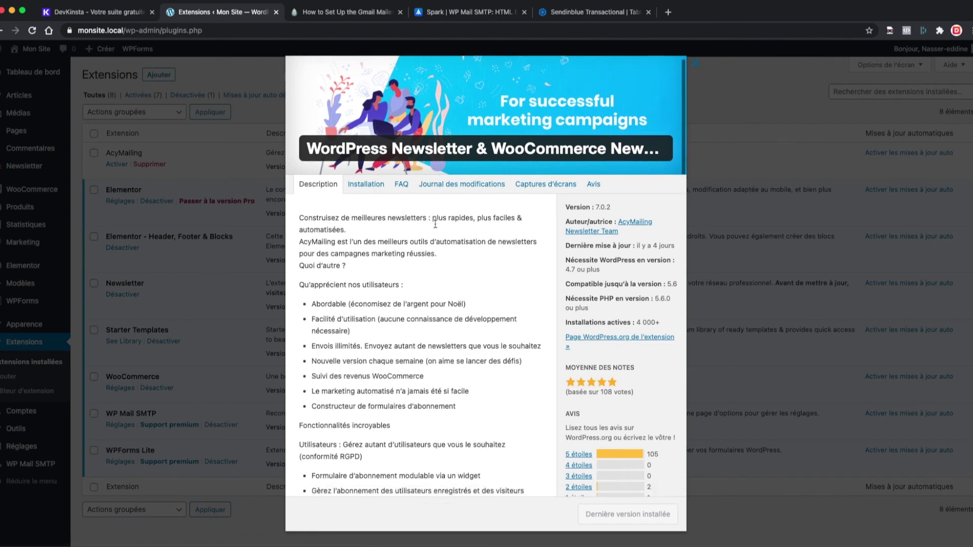
Look through AcyMailing's screenshots of its dashboard, newsletter editor, statistics and user page
{"action": "left_click", "coordinate": [556, 163]}
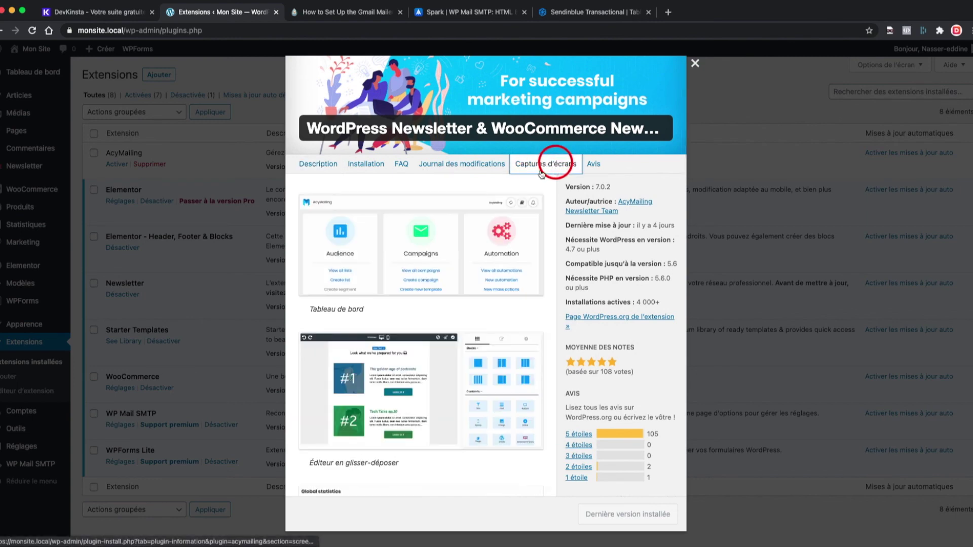
{"action": "scroll", "coordinate": [342, 279], "scroll_direction": "down", "scroll_amount": 2}
{"action": "scroll", "coordinate": [441, 293], "scroll_direction": "down", "scroll_amount": 4}
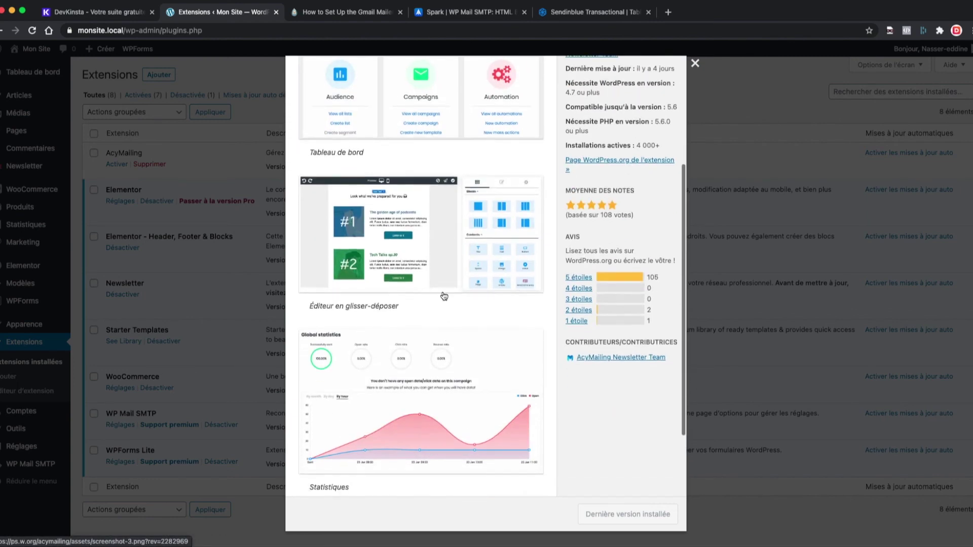
{"action": "scroll", "coordinate": [398, 221], "scroll_direction": "up", "scroll_amount": 3}
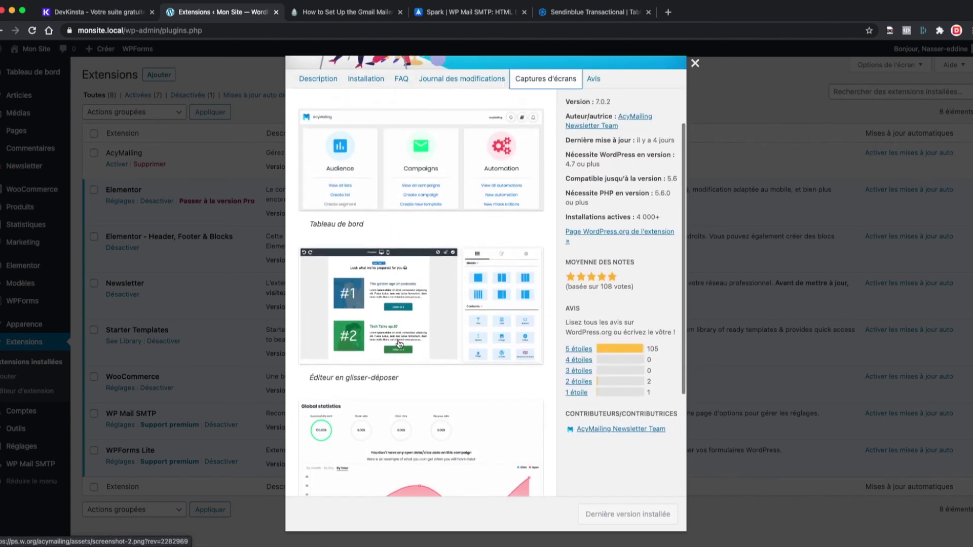
{"action": "scroll", "coordinate": [390, 238], "scroll_direction": "down", "scroll_amount": 4}
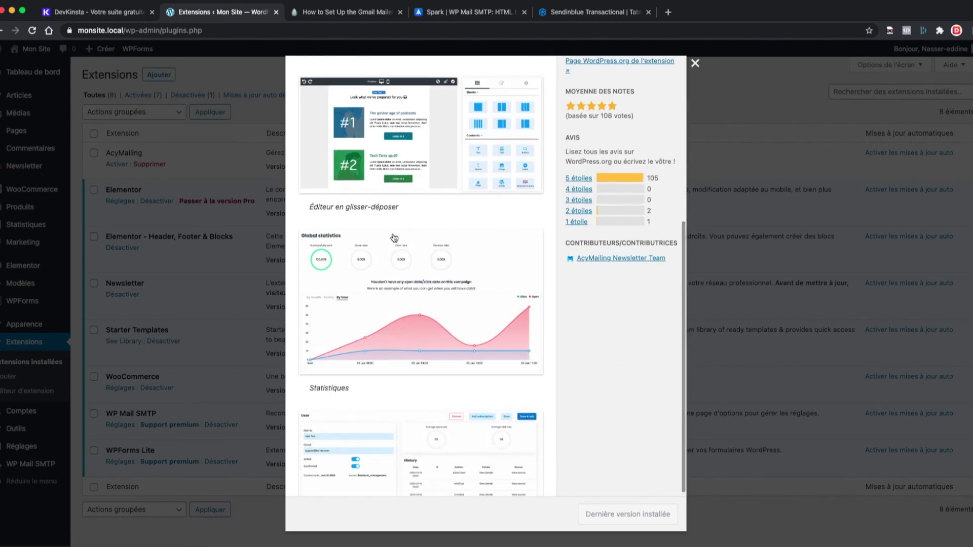
{"action": "scroll", "coordinate": [349, 260], "scroll_direction": "down", "scroll_amount": 2}
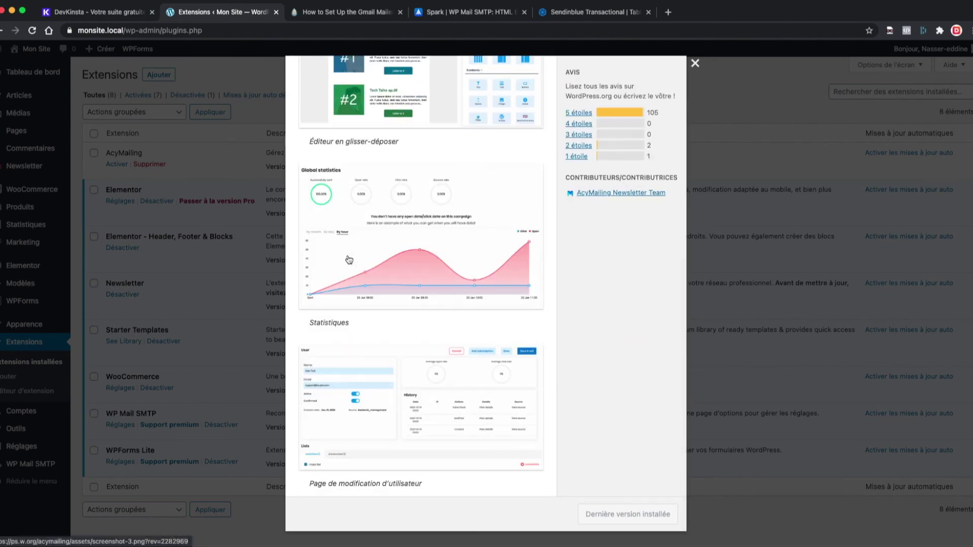
{"action": "scroll", "coordinate": [349, 260], "scroll_direction": "up", "scroll_amount": 8}
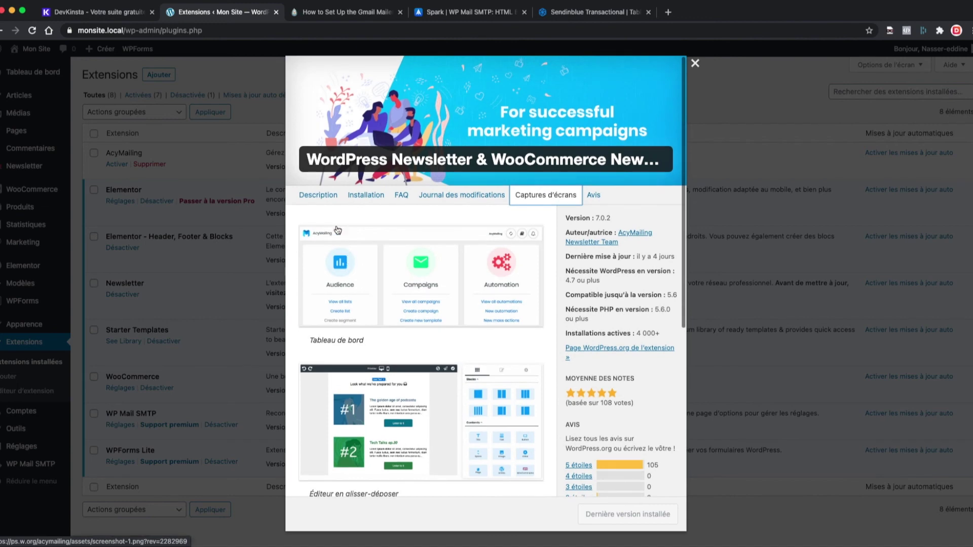
Read AcyMailing's description, covering its advantages, user management and automated marketing features
{"action": "left_click", "coordinate": [325, 203]}
{"action": "scroll", "coordinate": [368, 312], "scroll_direction": "down", "scroll_amount": 1}
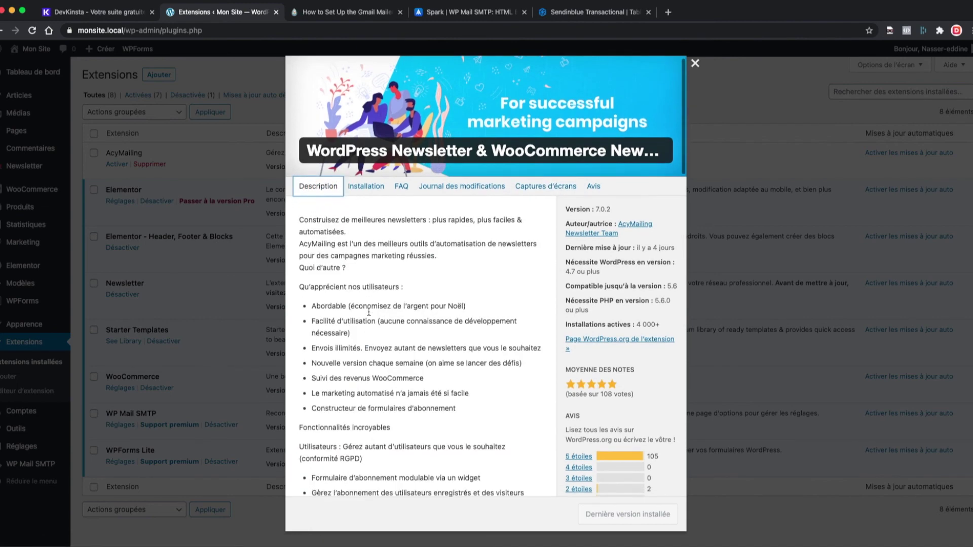
{"action": "scroll", "coordinate": [368, 313], "scroll_direction": "down", "scroll_amount": 2}
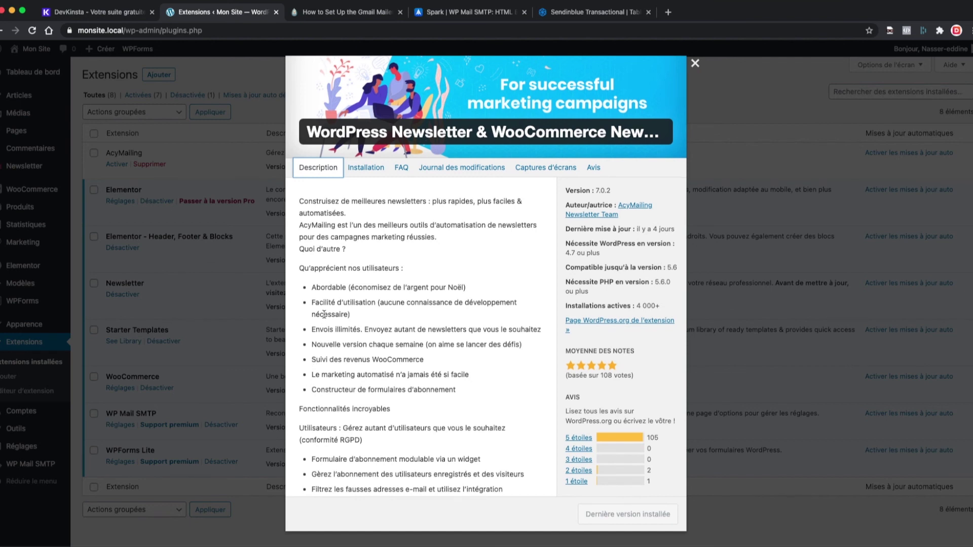
{"action": "scroll", "coordinate": [324, 314], "scroll_direction": "down", "scroll_amount": 4}
{"action": "scroll", "coordinate": [325, 315], "scroll_direction": "down", "scroll_amount": 5}
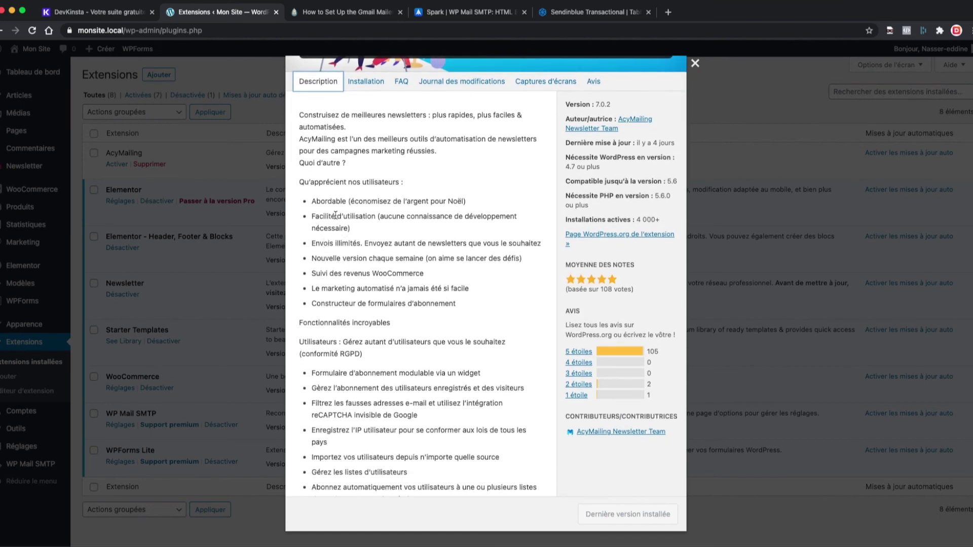
{"action": "scroll", "coordinate": [358, 260], "scroll_direction": "down", "scroll_amount": 2}
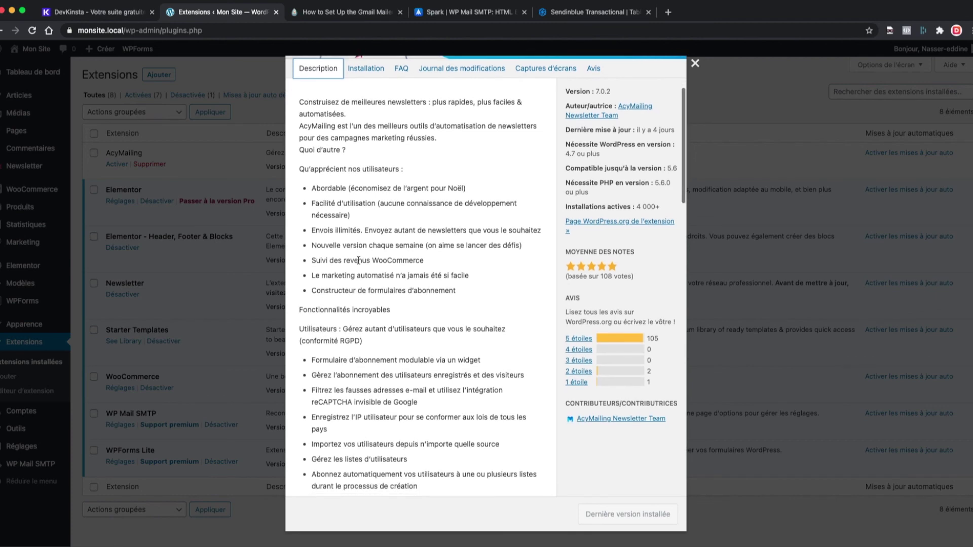
{"action": "scroll", "coordinate": [377, 397], "scroll_direction": "down", "scroll_amount": 4}
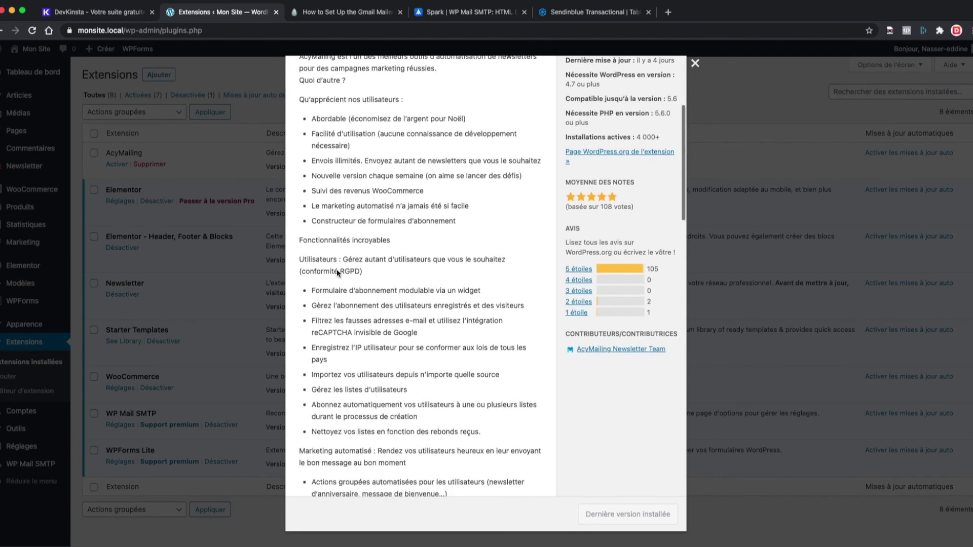
{"action": "scroll", "coordinate": [370, 300], "scroll_direction": "up", "scroll_amount": 10}
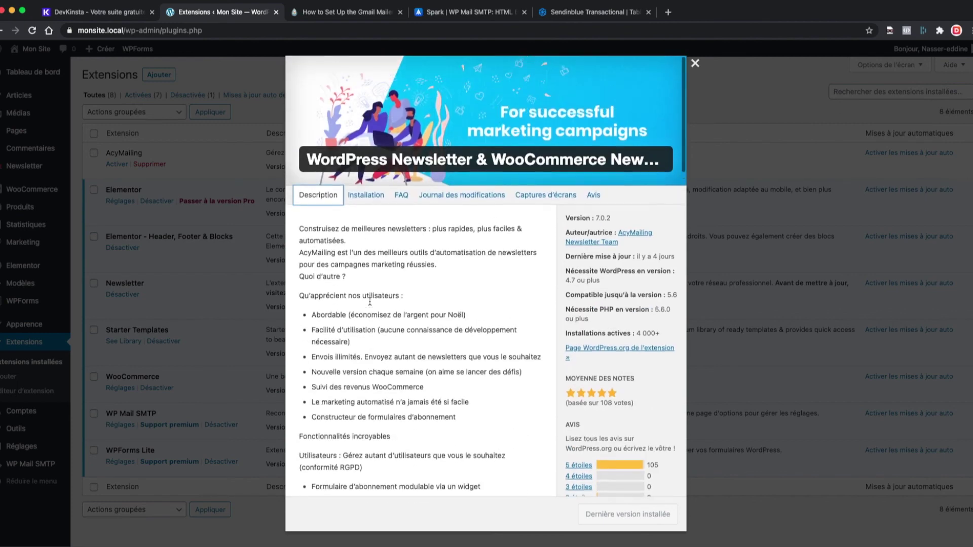